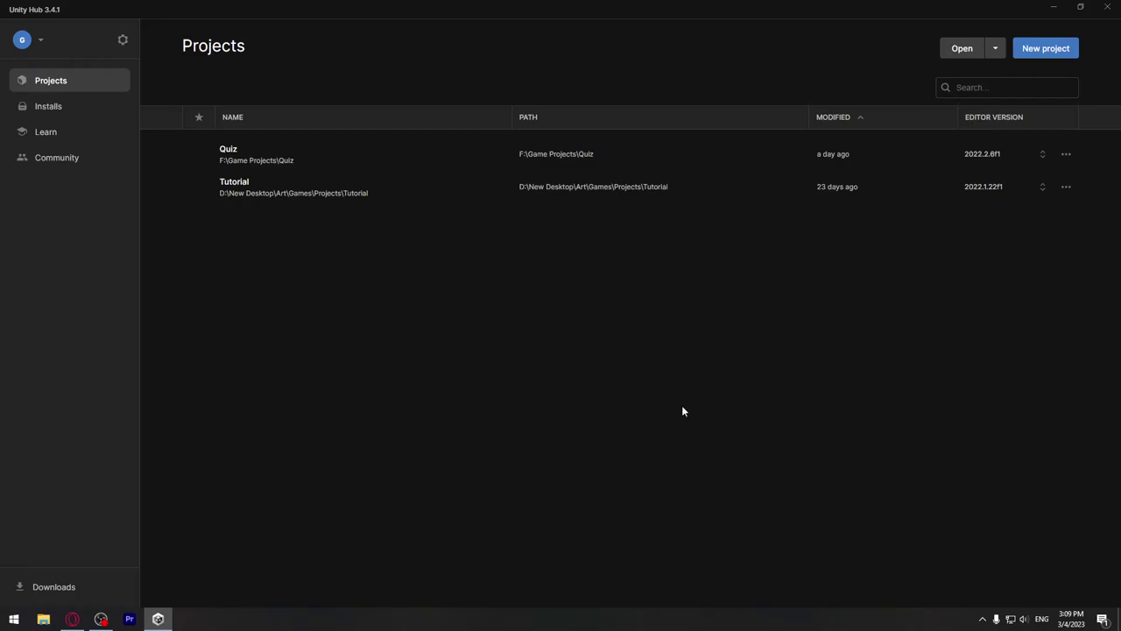
Start a new project from the 2D template named 'Side-Scroller Tutorial' and create it.
click(1047, 50)
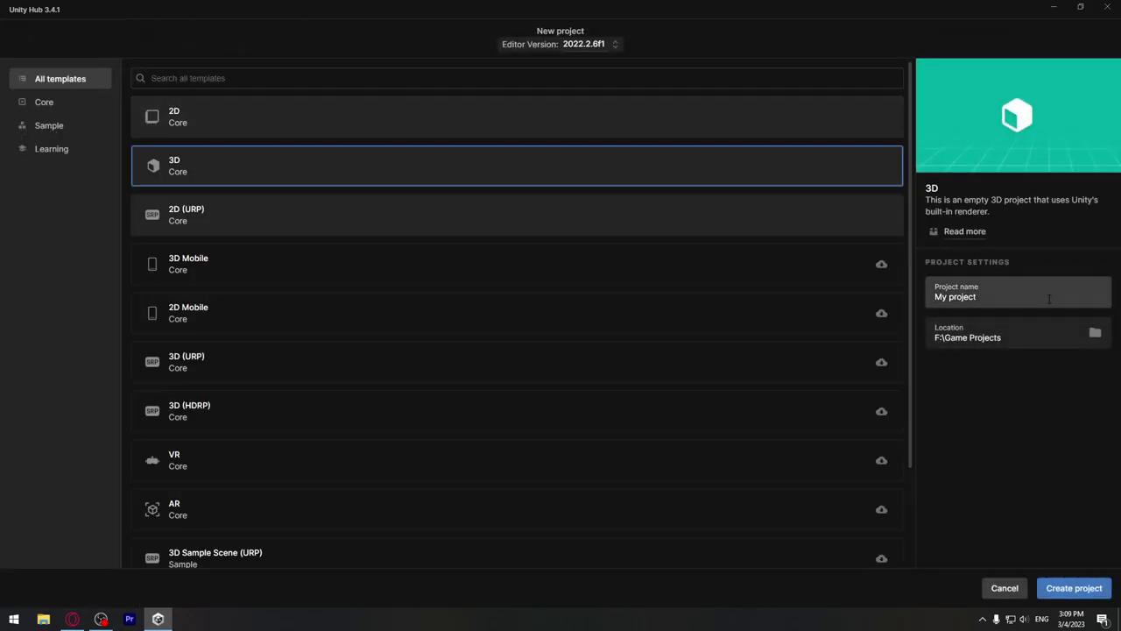
click(219, 130)
click(1016, 300)
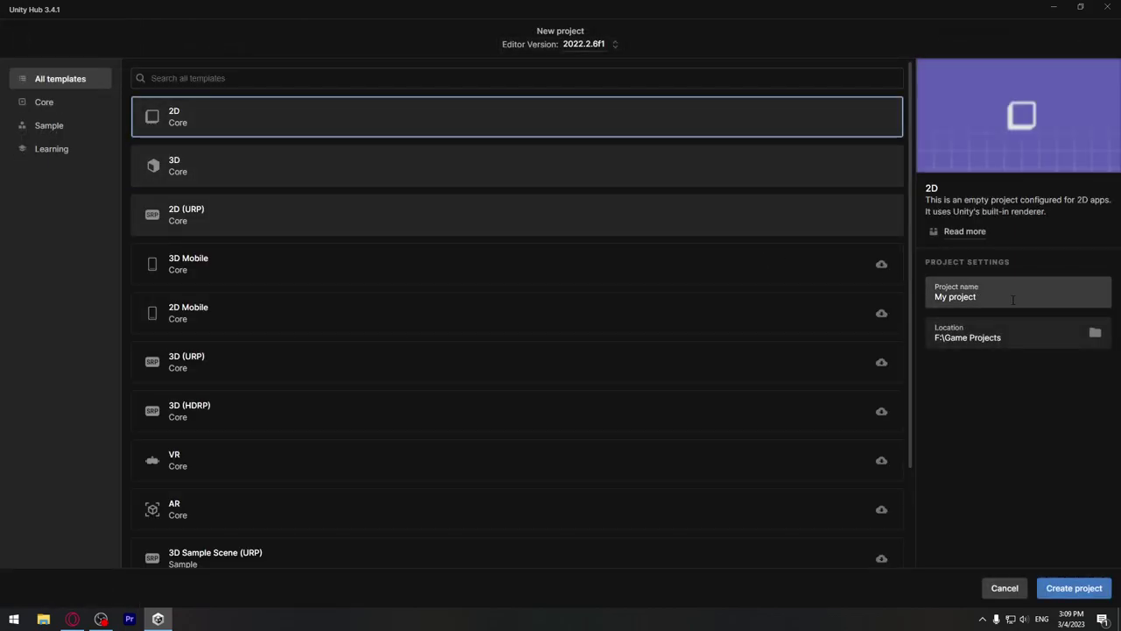
text(Side)
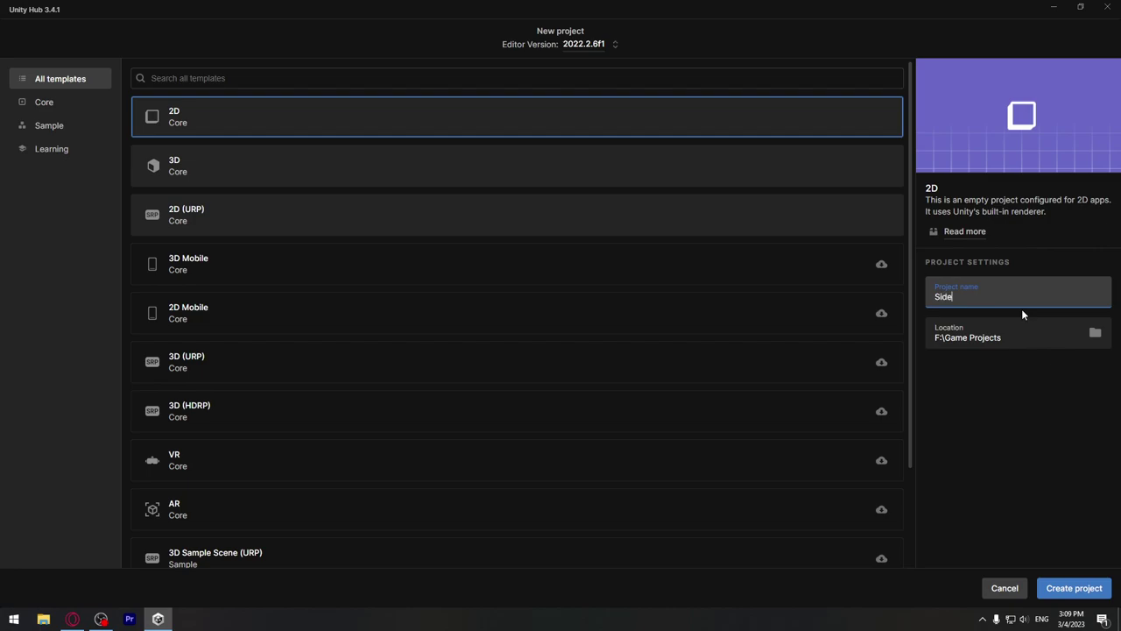
text(-Scro)
text(ller Tutorial)
click(1046, 592)
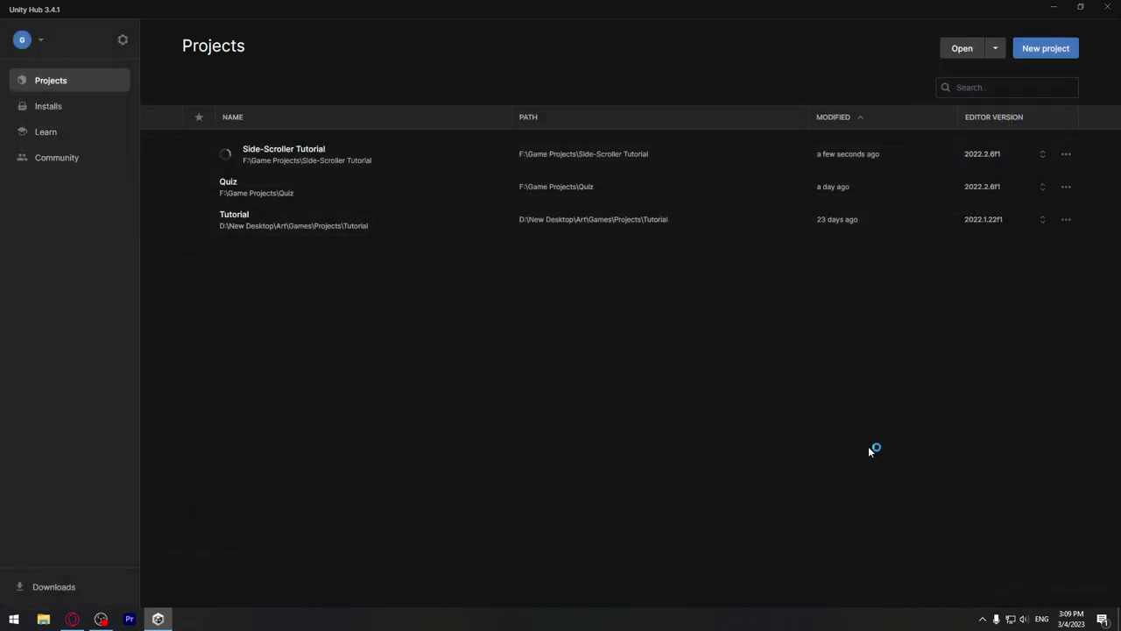
Close Unity Hub, show the desktop, and open the Side Scroller sprite folder in File Explorer.
click(1106, 7)
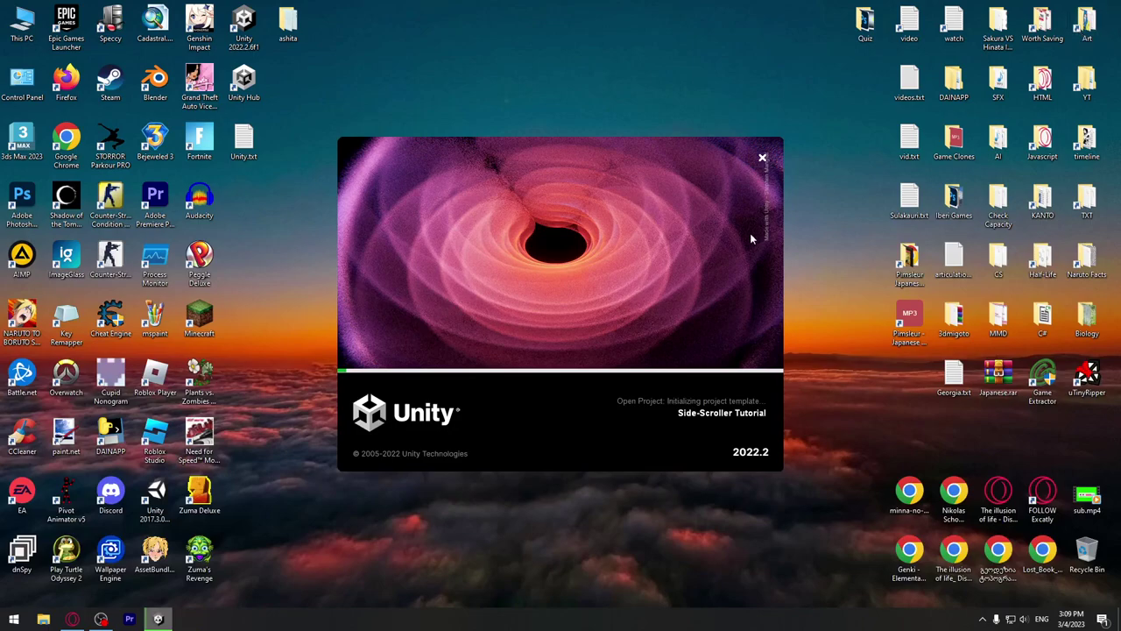
right_click(596, 619)
click(659, 563)
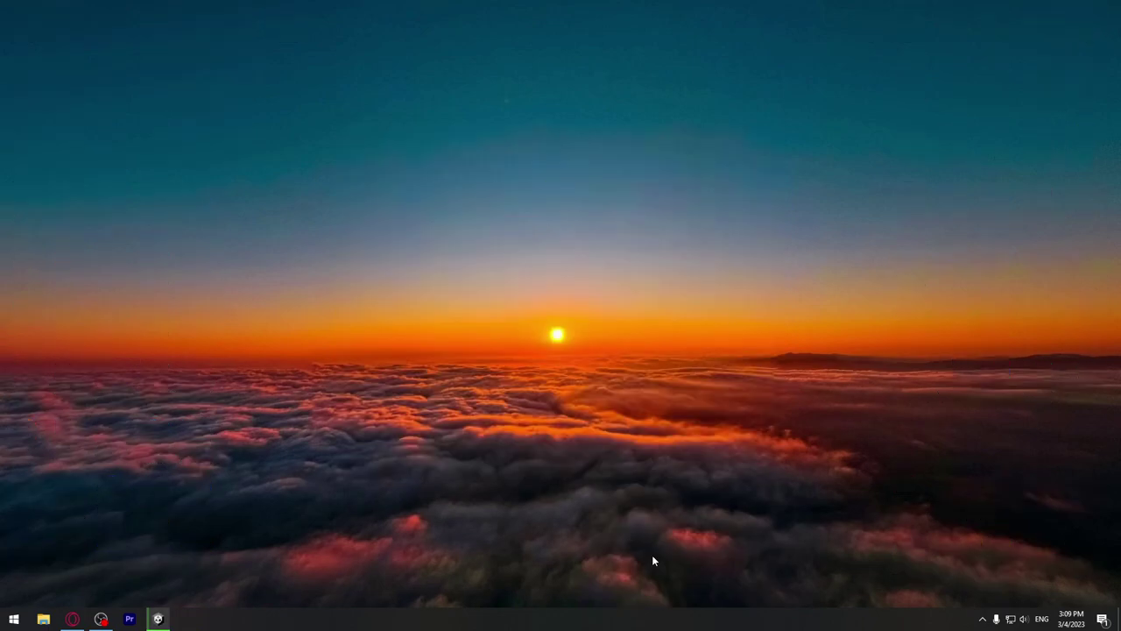
click(524, 212)
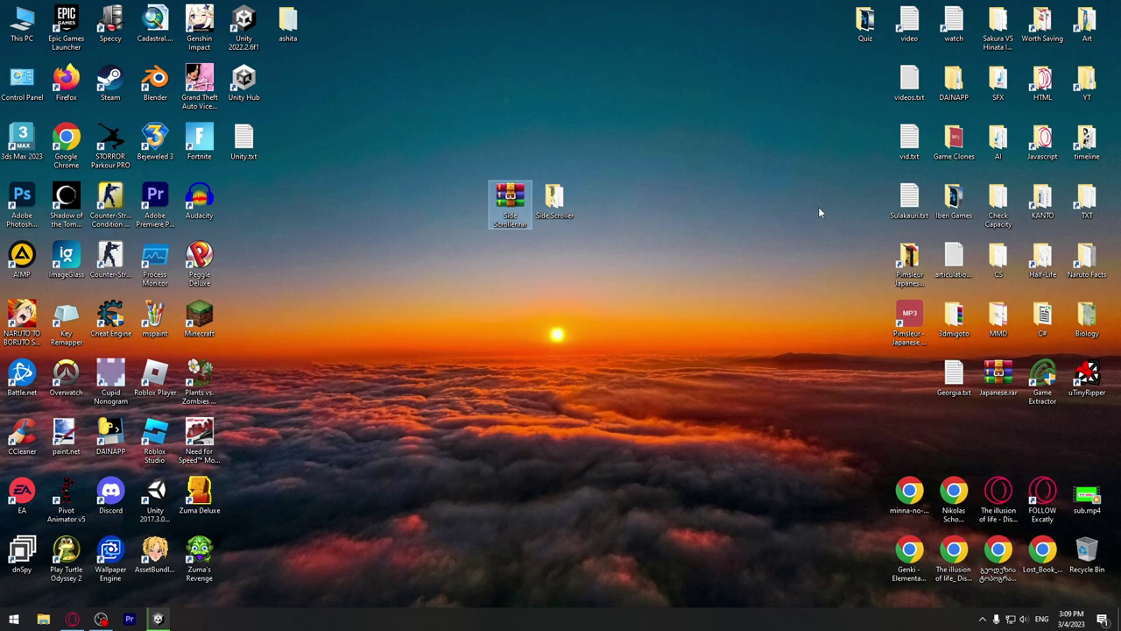
double_click(555, 200)
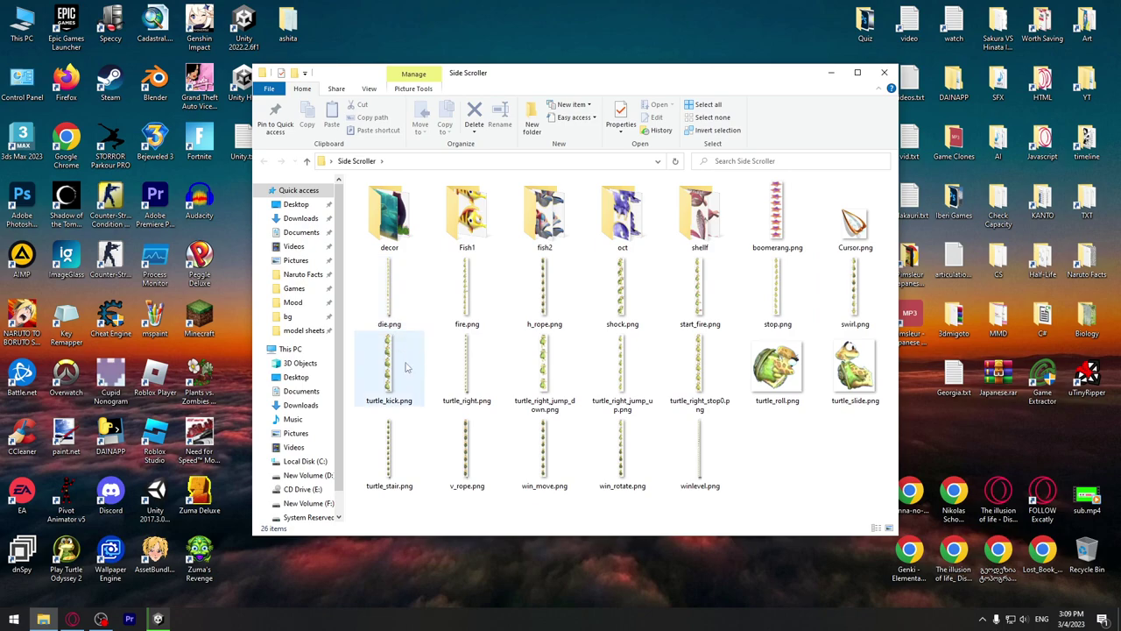
double_click(544, 370)
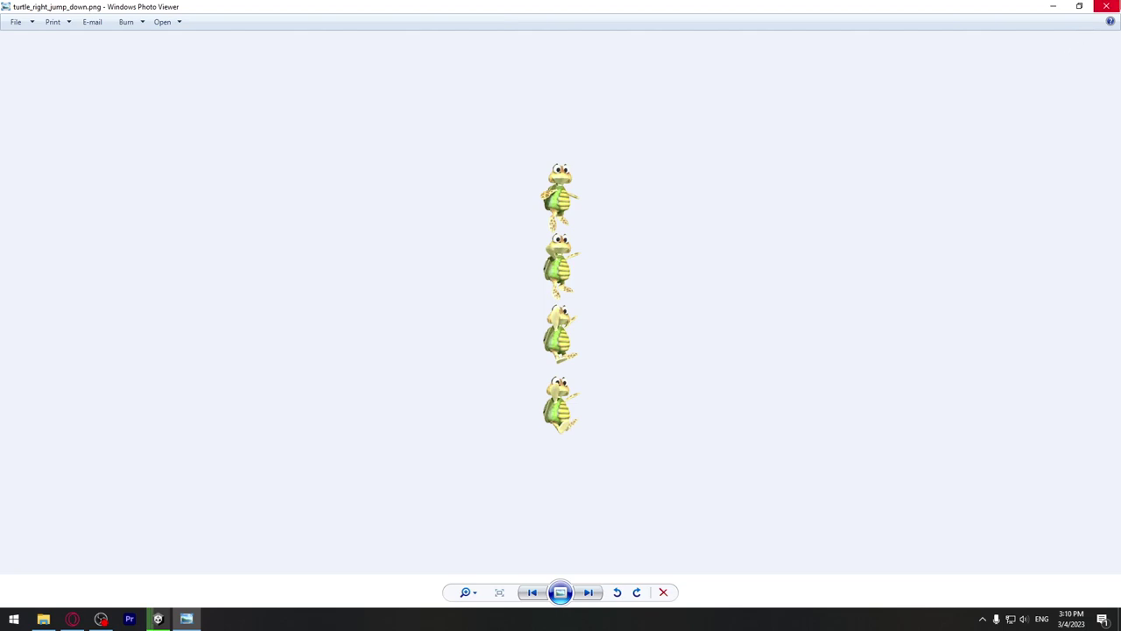
click(1106, 6)
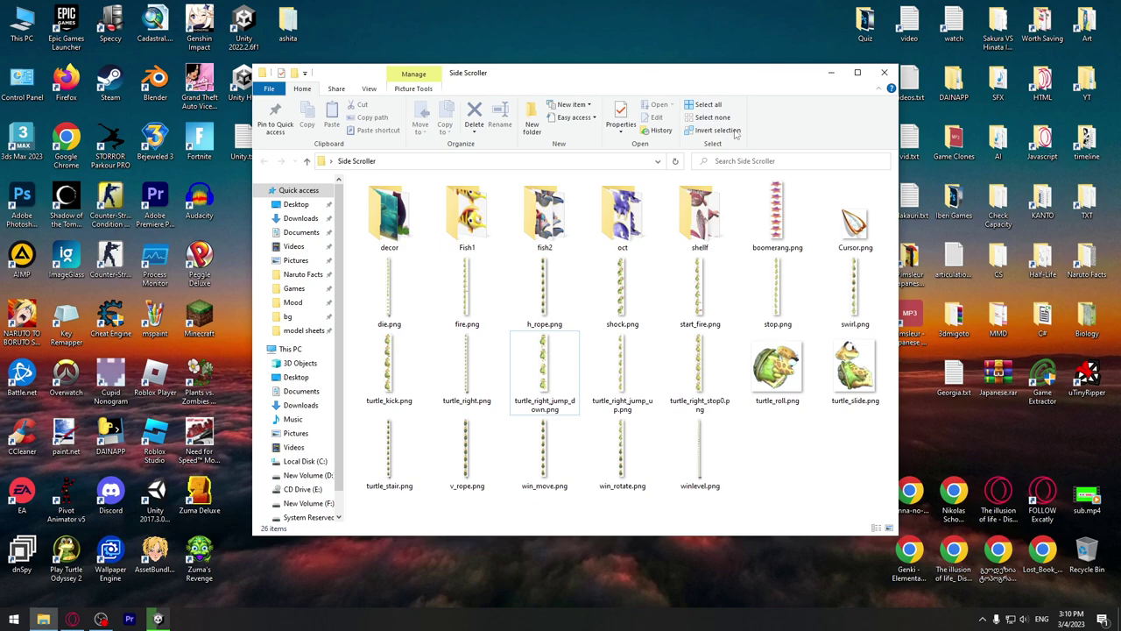
Select the 19 sprite files below the folders, clearing the selection each time.
drag(865, 498, 363, 256)
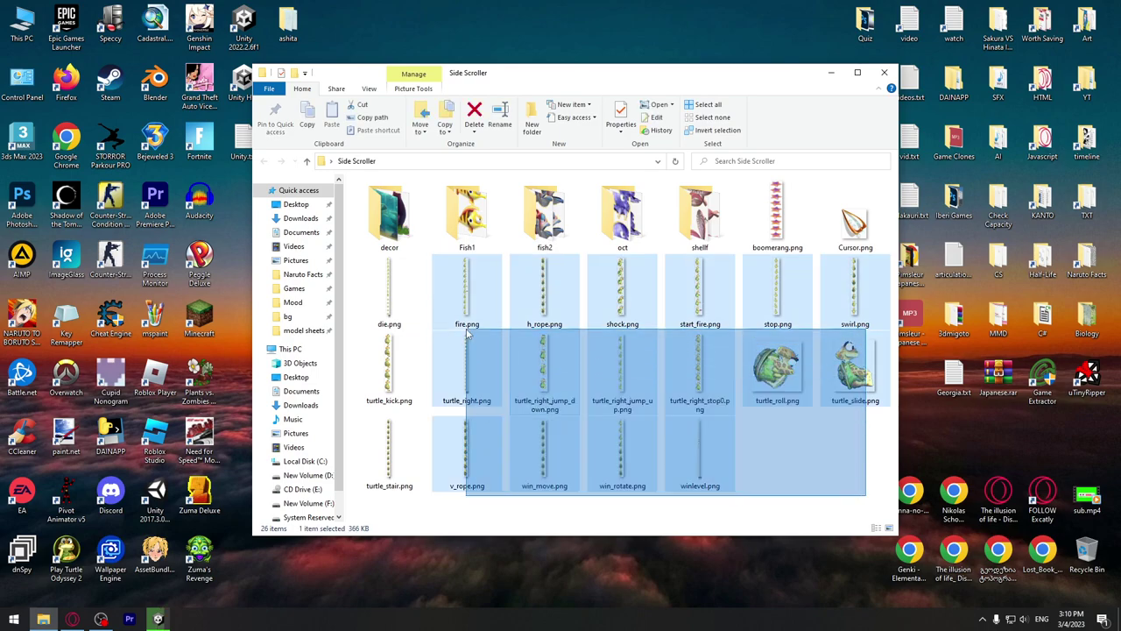
click(775, 466)
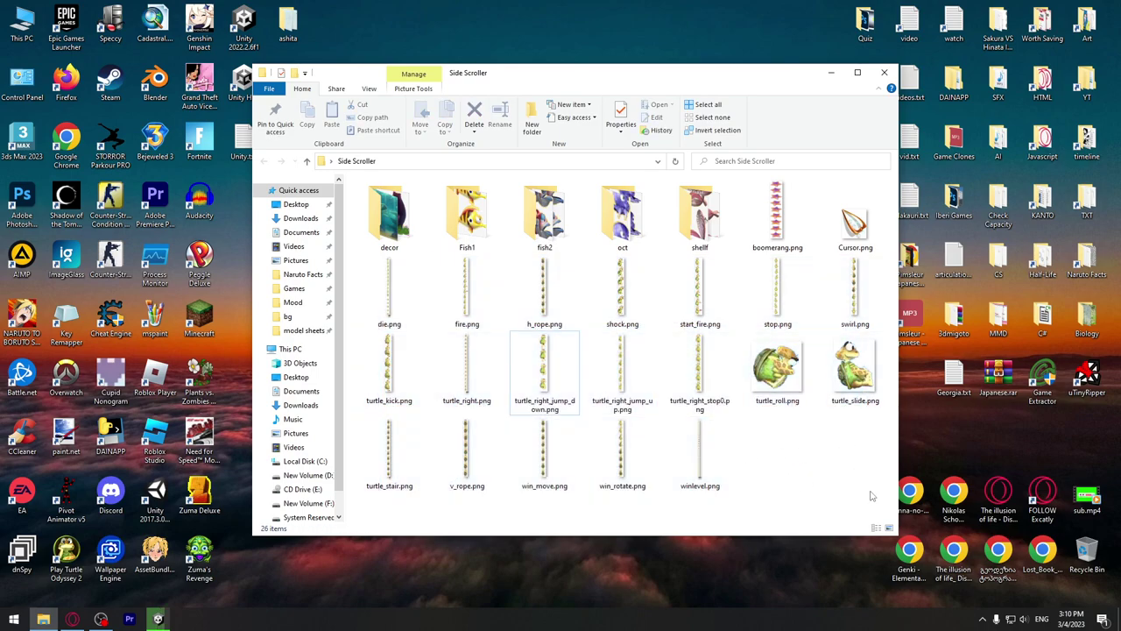
drag(876, 493, 402, 284)
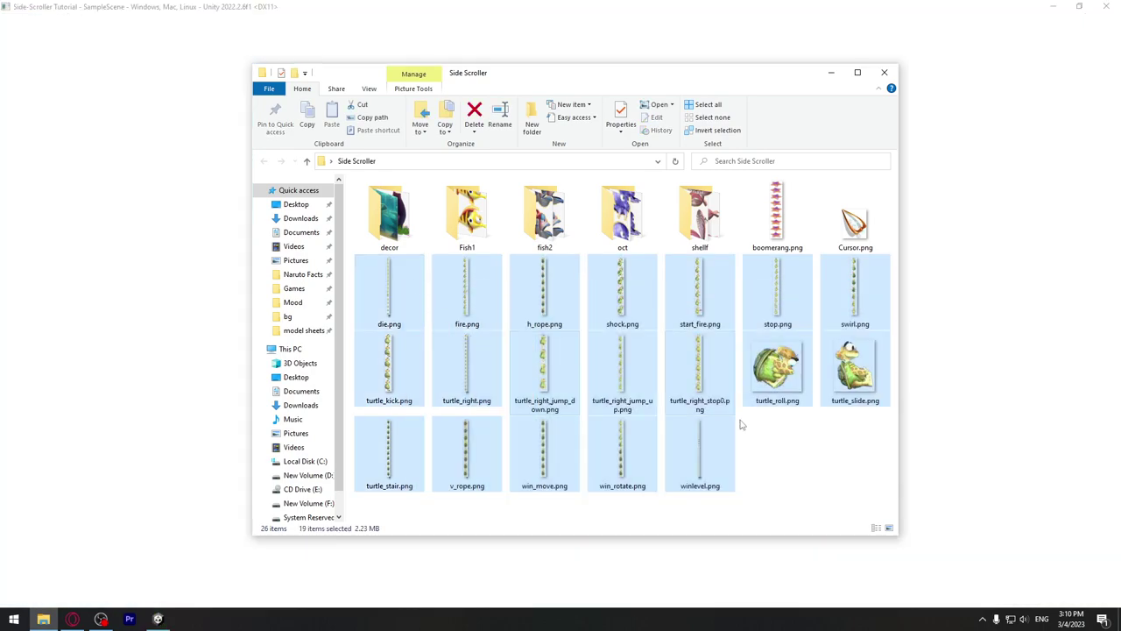
click(793, 443)
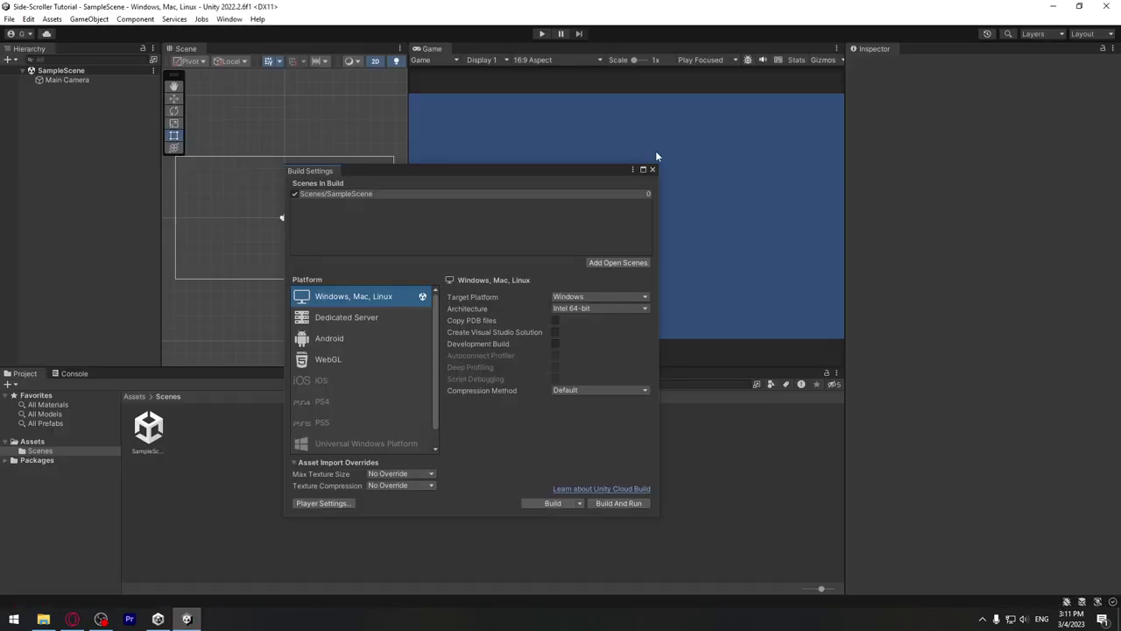
Close Build Settings and create a new 'Sprites' folder under Assets.
click(653, 169)
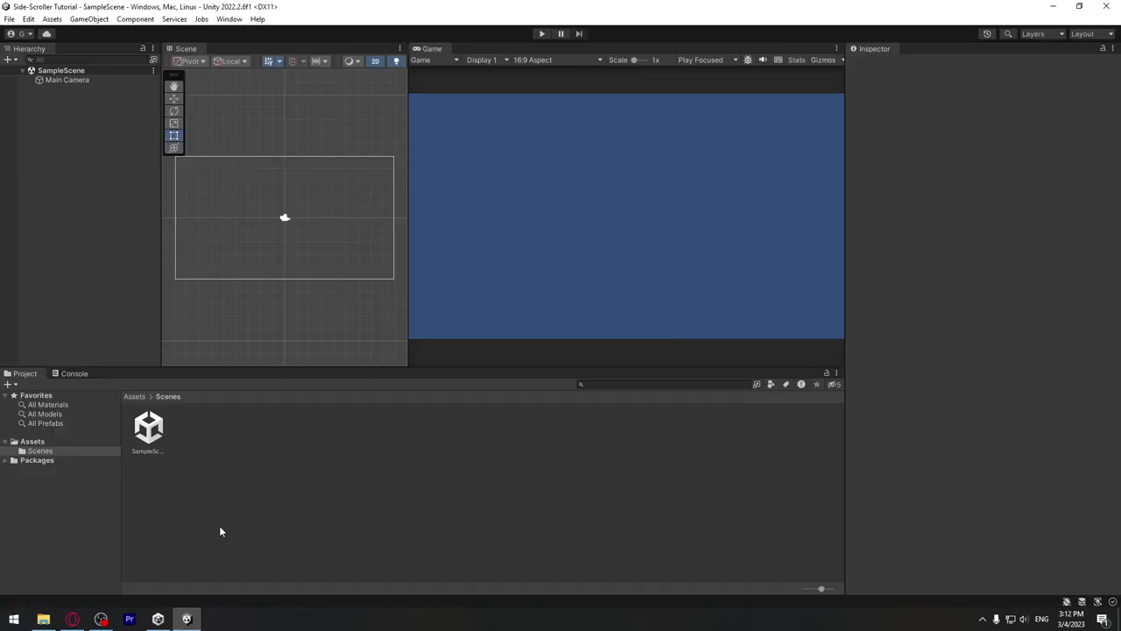
click(138, 399)
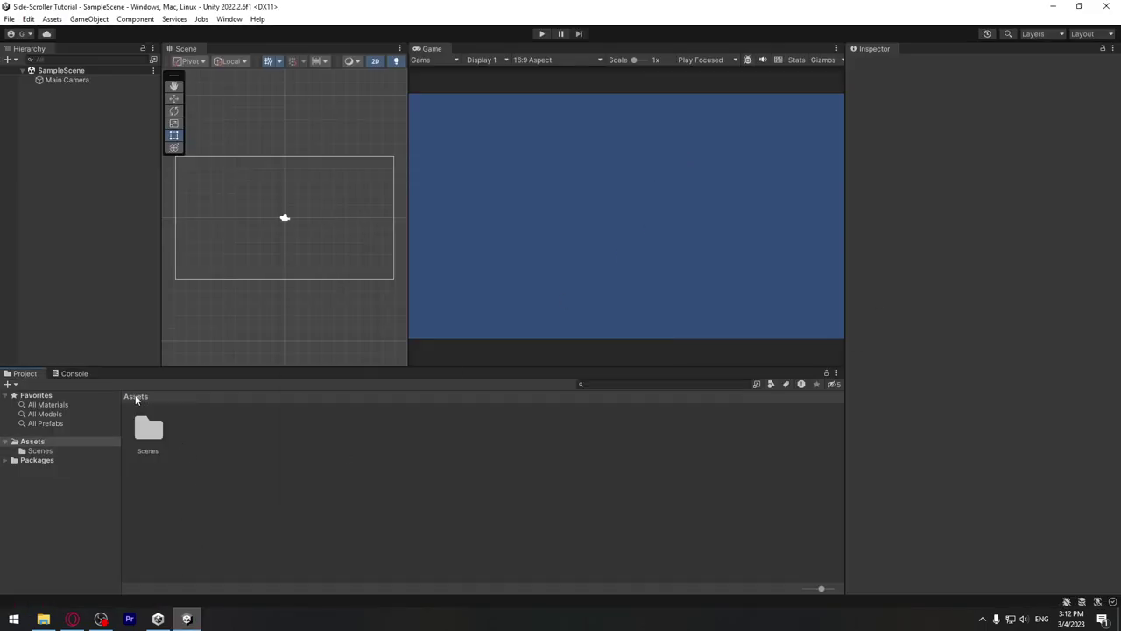
right_click(238, 465)
mouse_move(307, 165)
click(447, 77)
text(Spr)
text(ite)
key(Return)
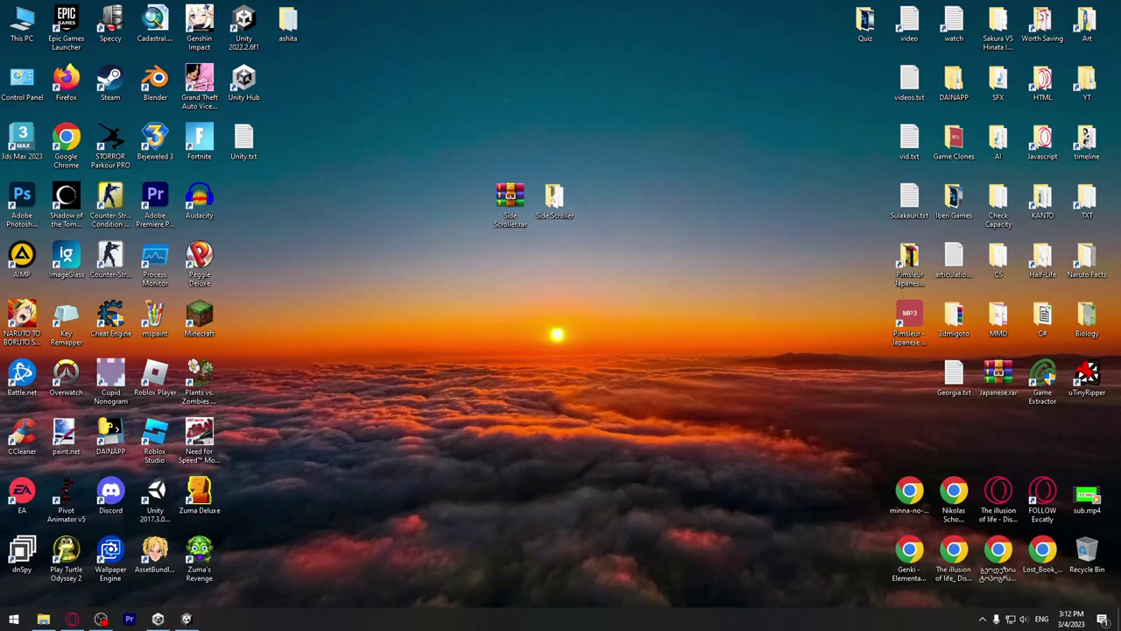
Import every item from the Side Scroller folder into Sprites and browse the imported files.
double_click(555, 199)
key(ctrl+a)
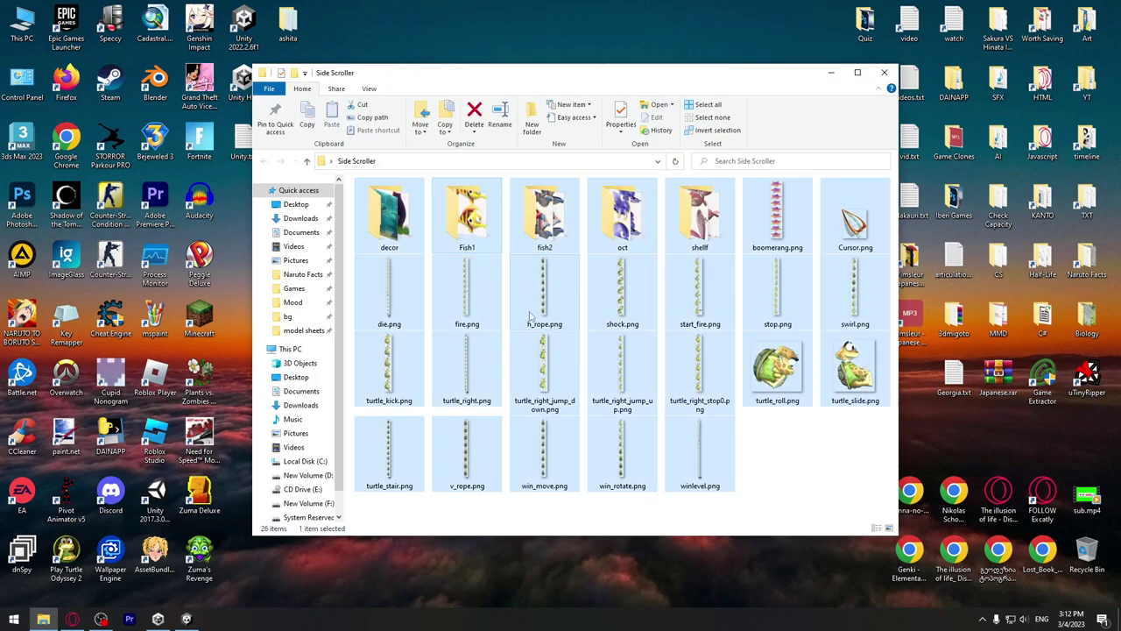
mouse_move(476, 229)
mouse_down()
mouse_move(241, 566)
mouse_move(225, 448)
mouse_move(202, 447)
mouse_up()
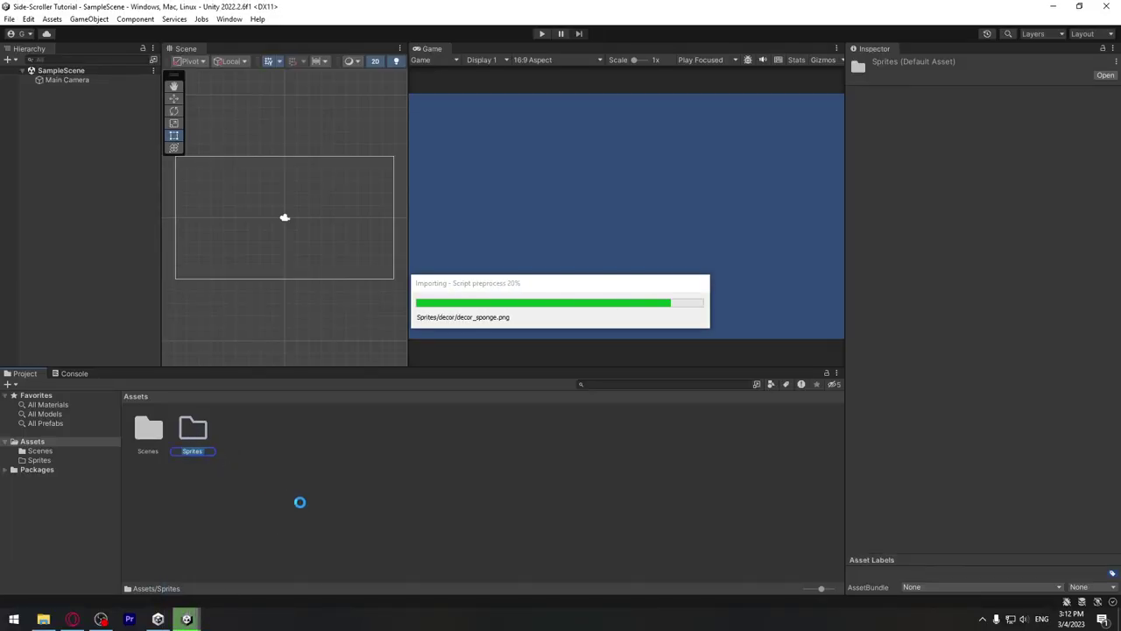
double_click(199, 434)
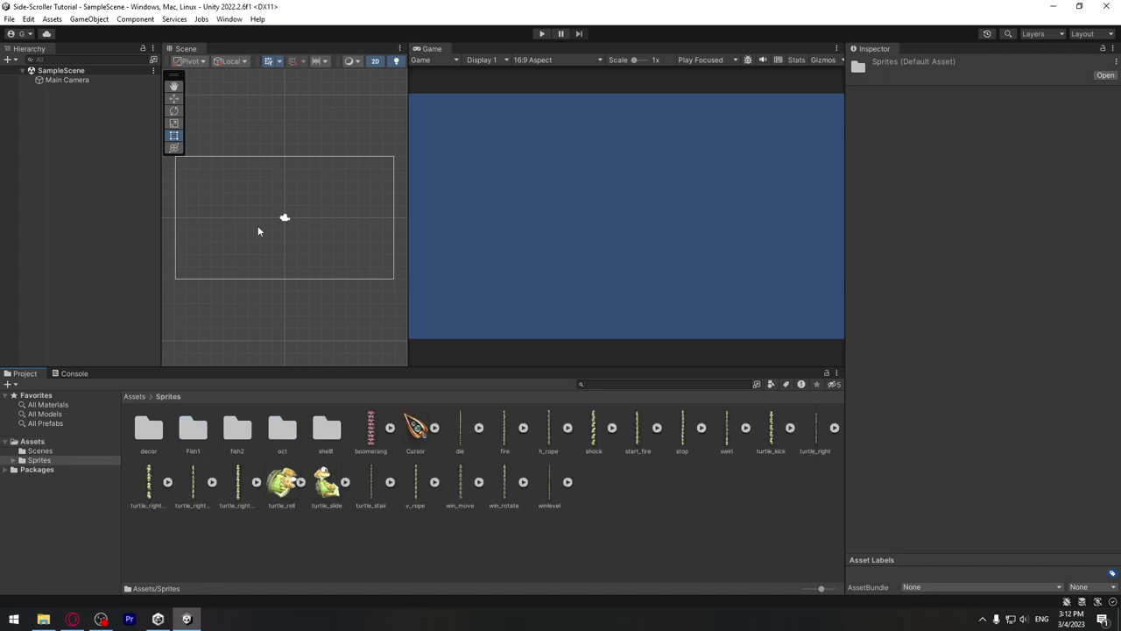
scroll(302, 227, up, 3)
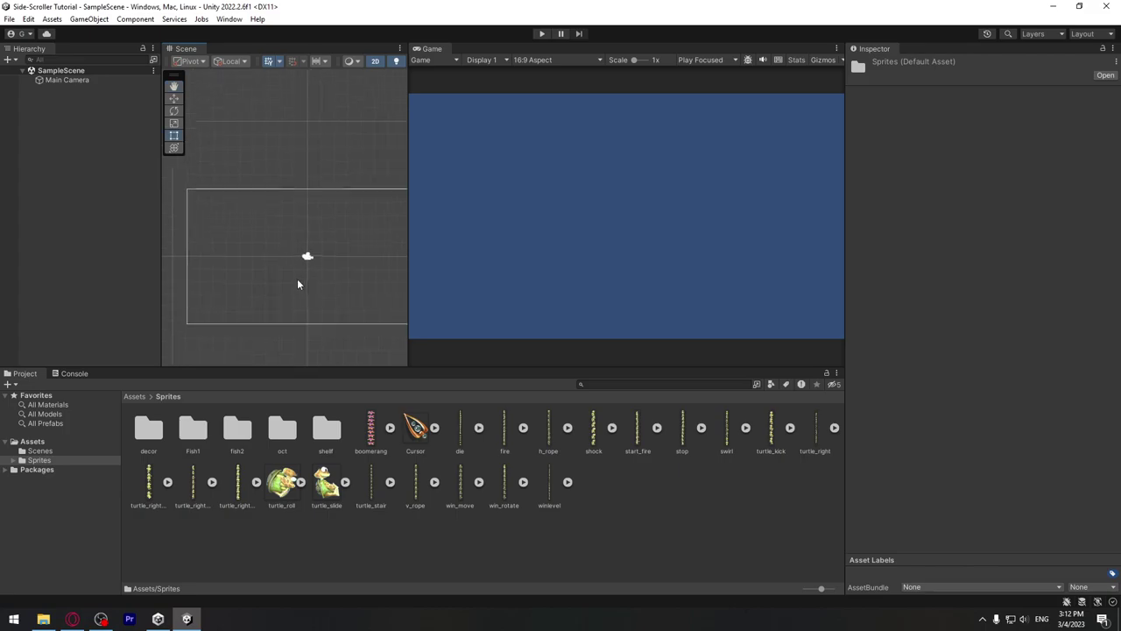
scroll(312, 256, down, 2)
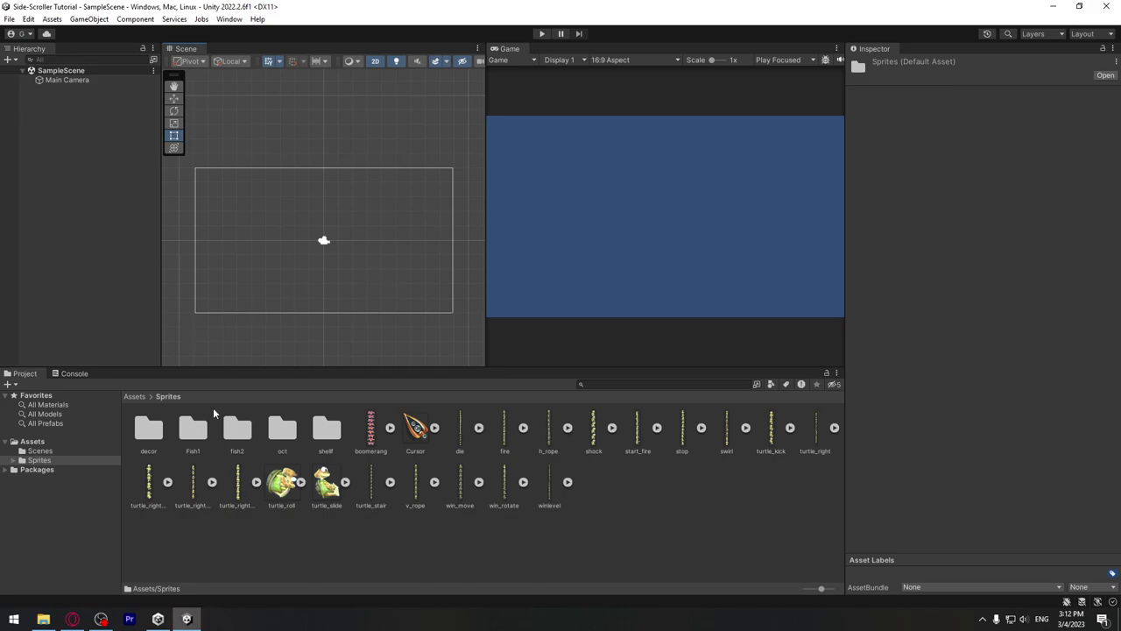
Place the road sprite from the decor folder at the camera frame's bottom-left.
double_click(148, 428)
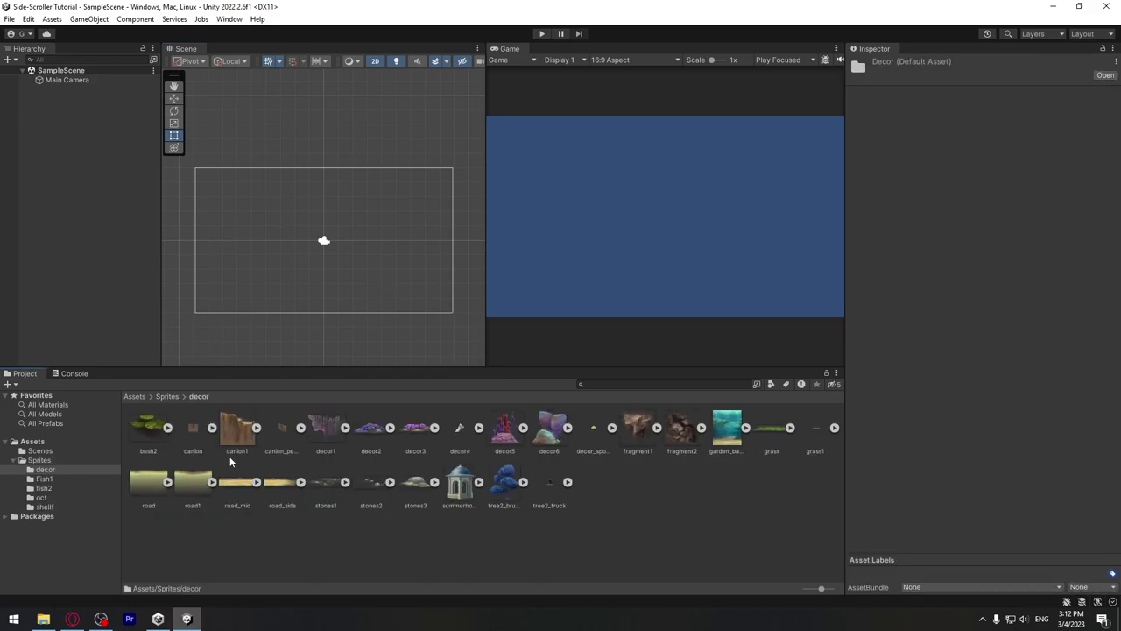
mouse_move(155, 482)
mouse_down()
mouse_move(244, 304)
mouse_move(202, 311)
mouse_up()
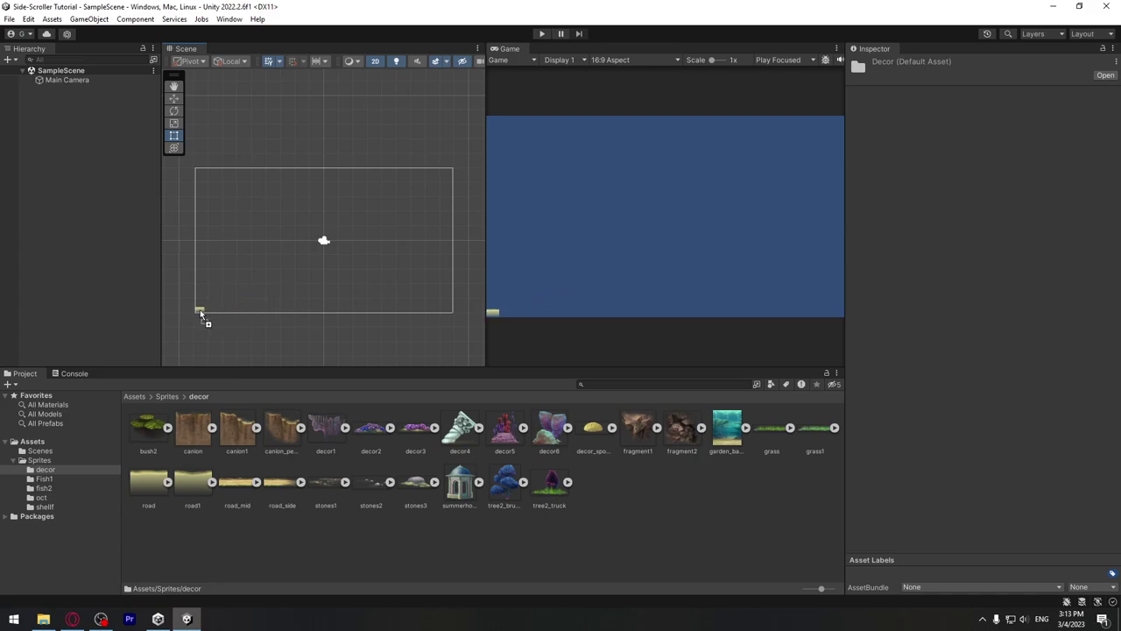
drag(200, 309, 200, 310)
scroll(200, 311, up, 5)
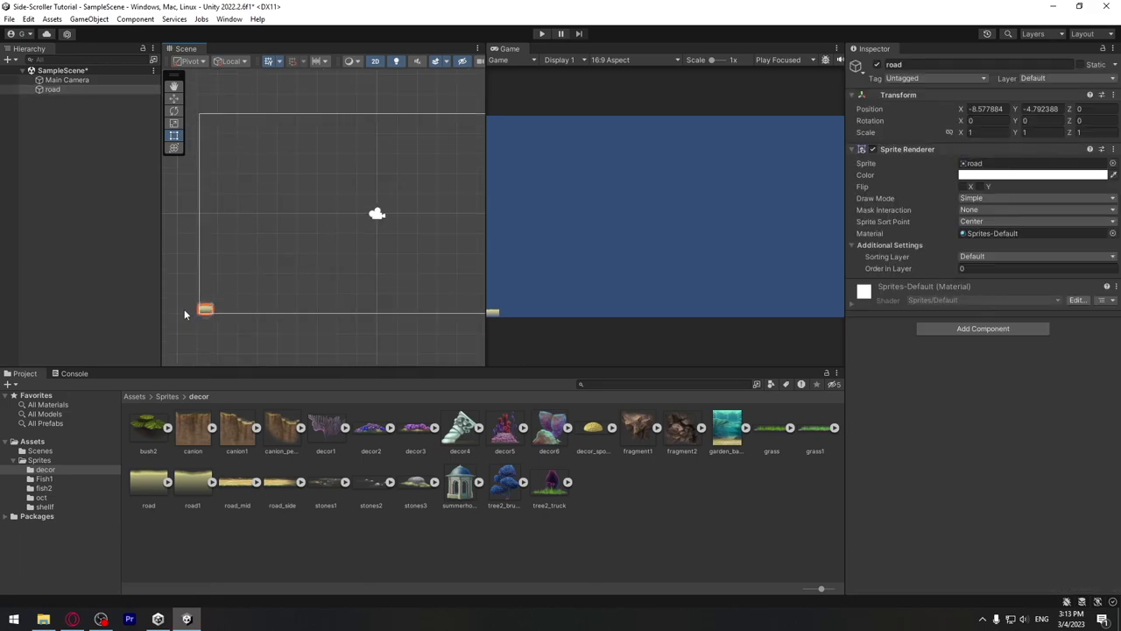
scroll(207, 313, up, 3)
scroll(206, 311, up, 3)
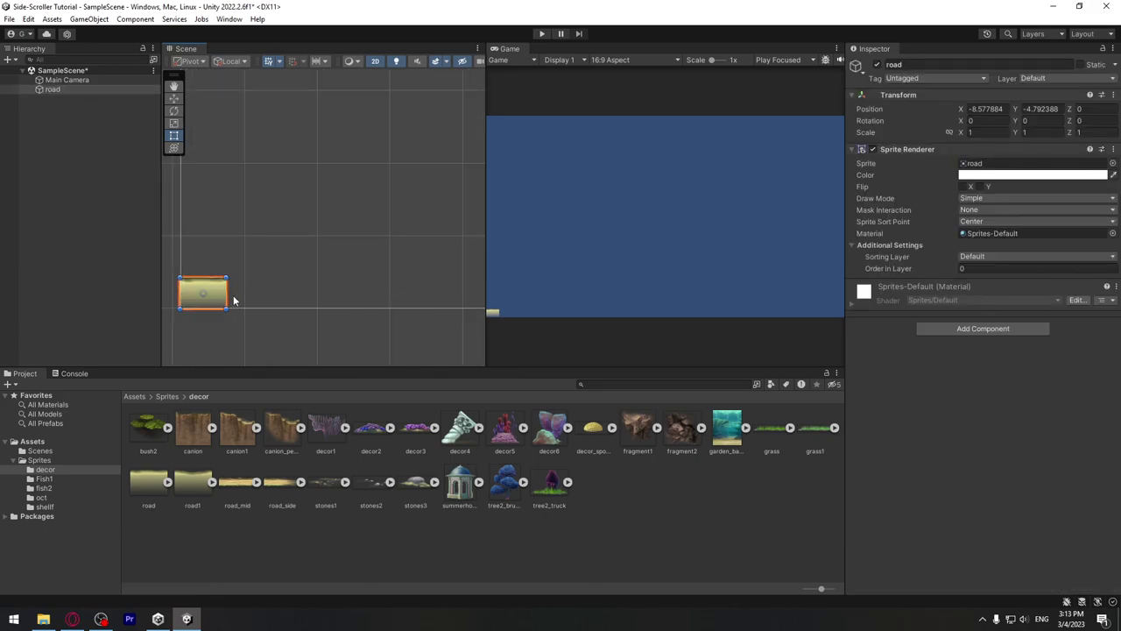
Stretch the road to X scale 27.7675 across the camera frame and reselect it.
drag(226, 290, 443, 298)
scroll(445, 306, down, 2)
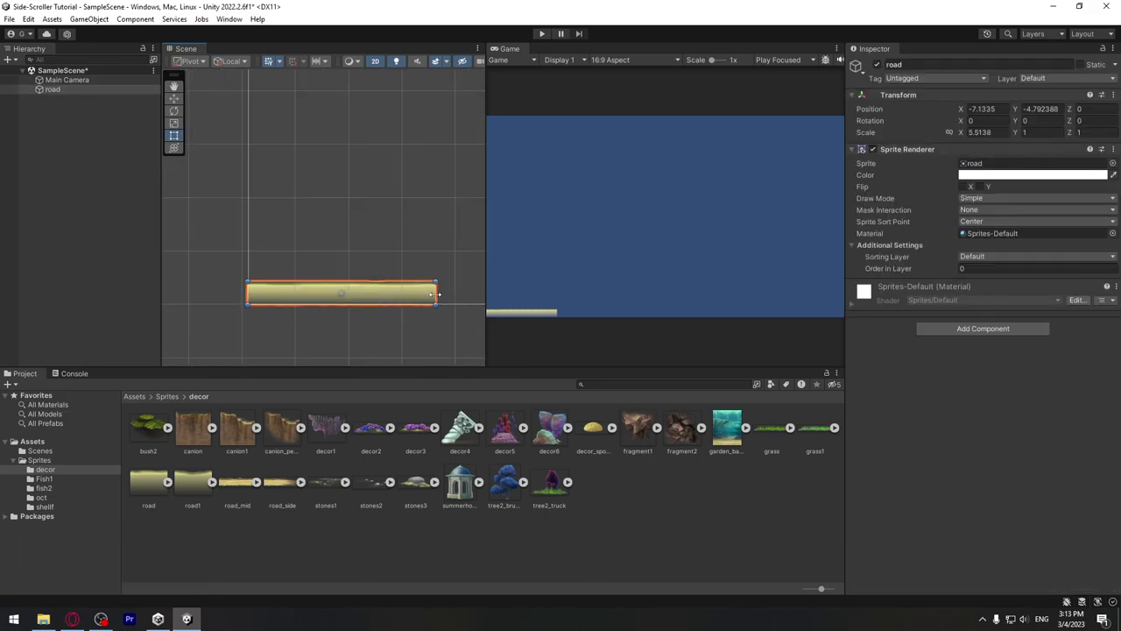
scroll(447, 315, down, 3)
scroll(324, 313, down, 1)
scroll(313, 306, down, 2)
scroll(326, 316, down, 1)
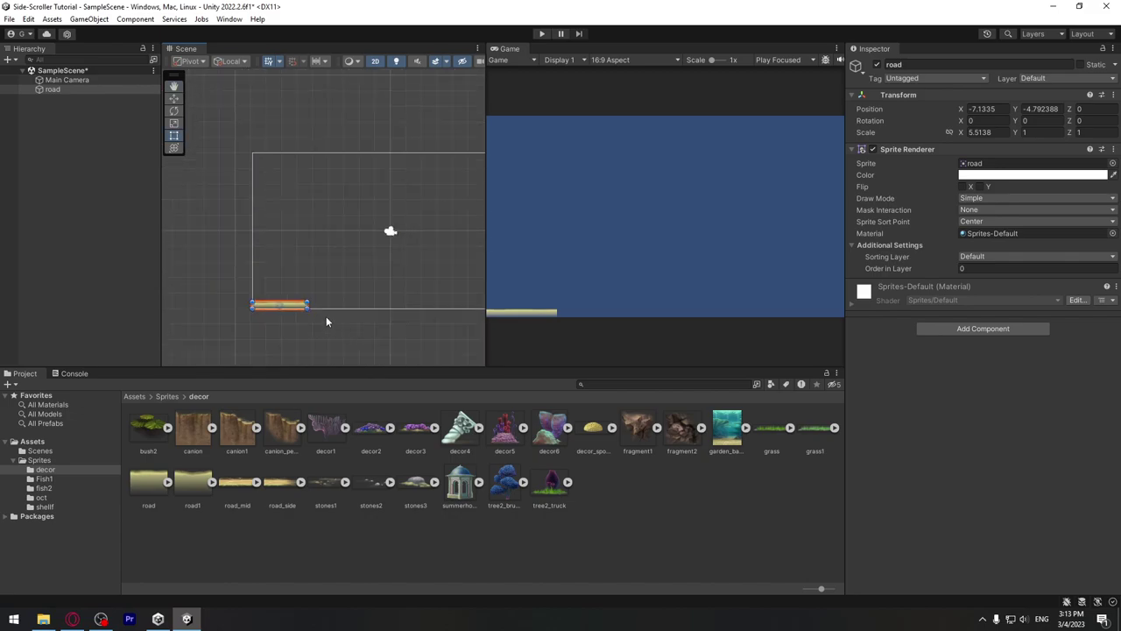
scroll(280, 313, down, 1)
drag(267, 306, 453, 305)
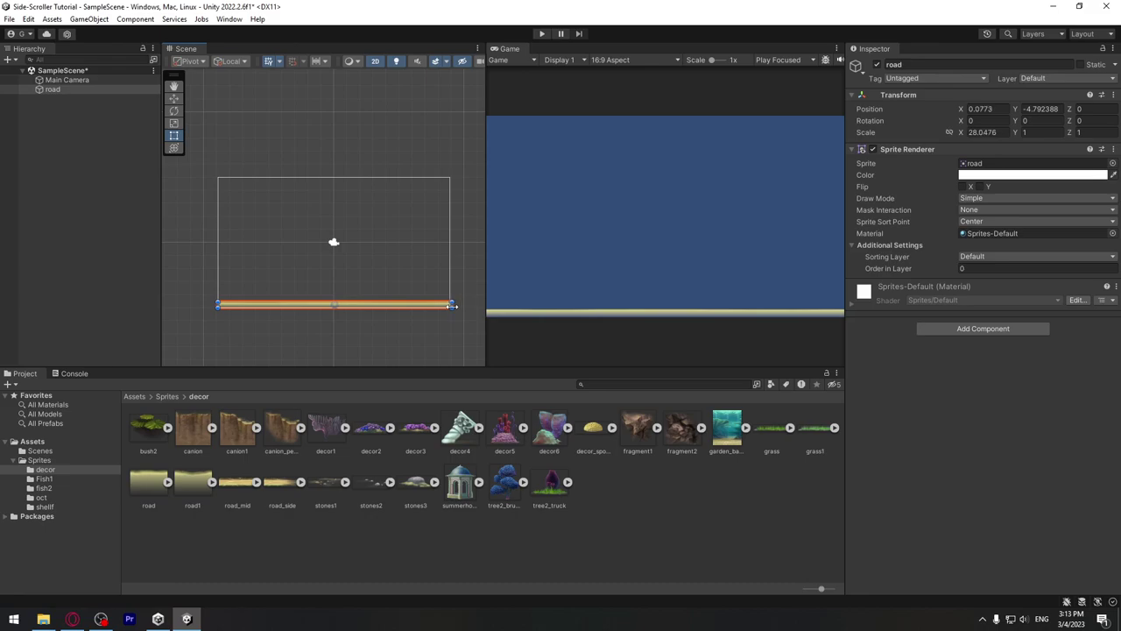
scroll(342, 319, up, 1)
click(300, 312)
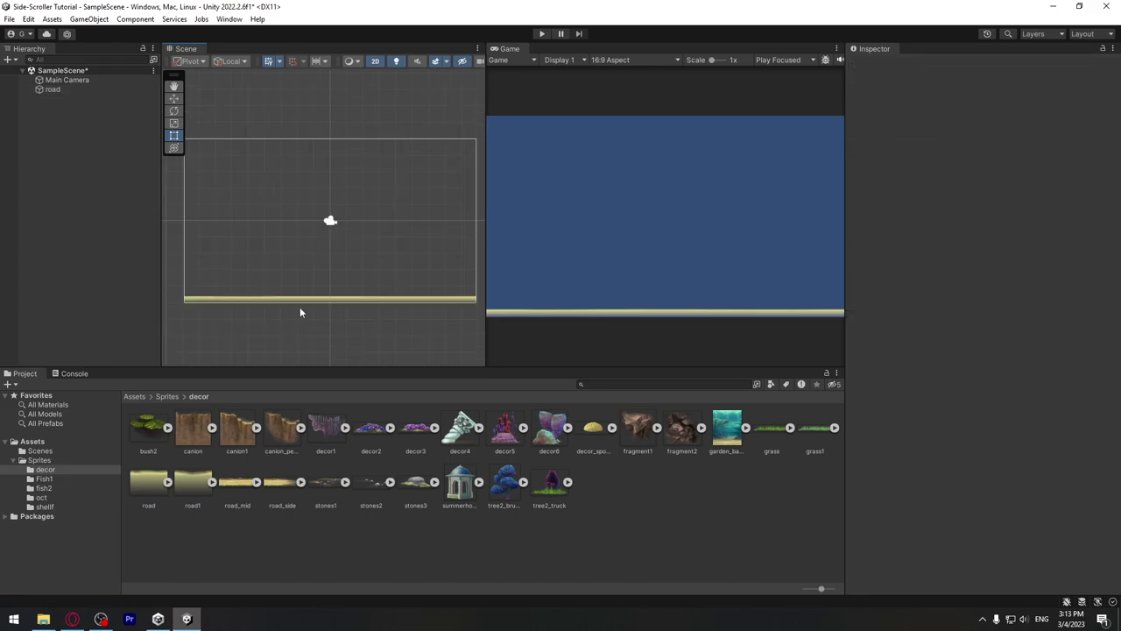
click(209, 301)
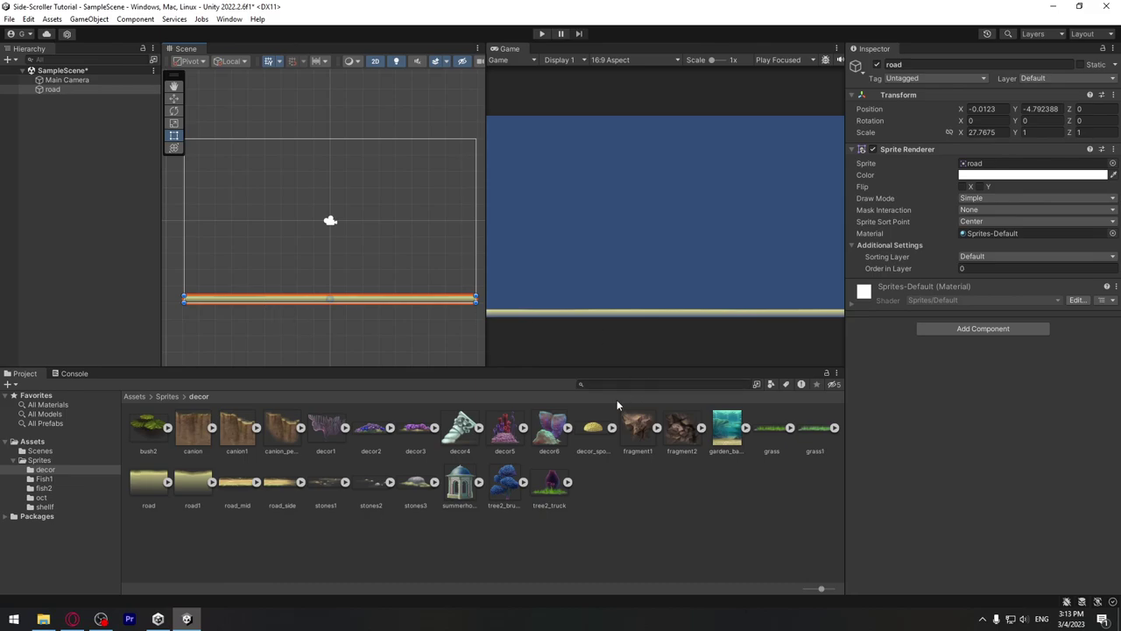
click(61, 92)
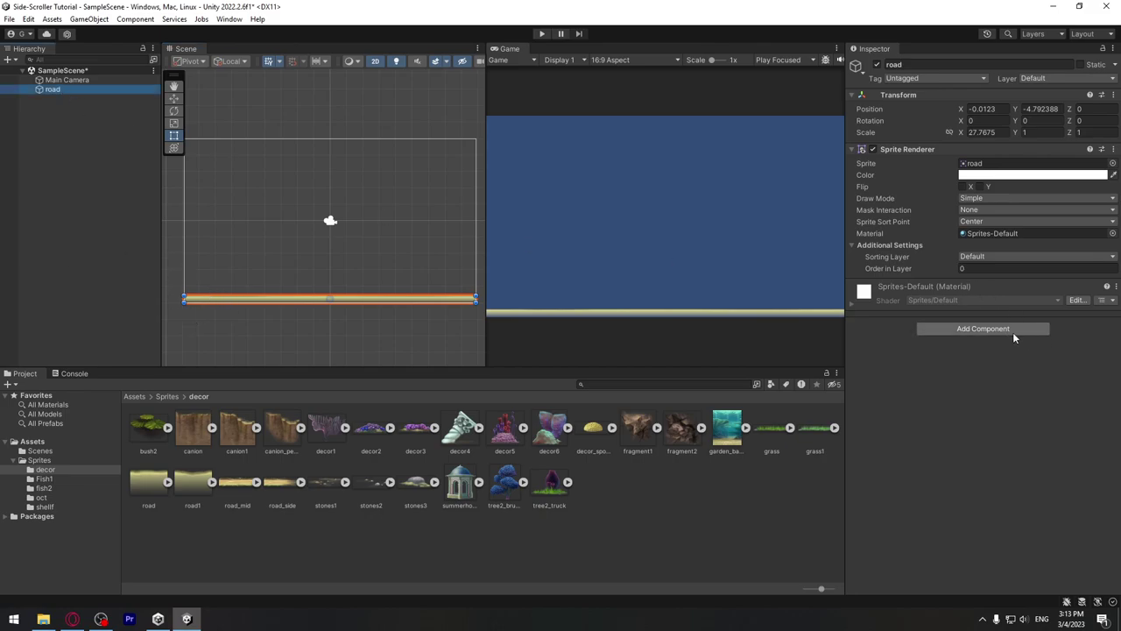
Add a Box Collider 2D component to the road object.
click(990, 331)
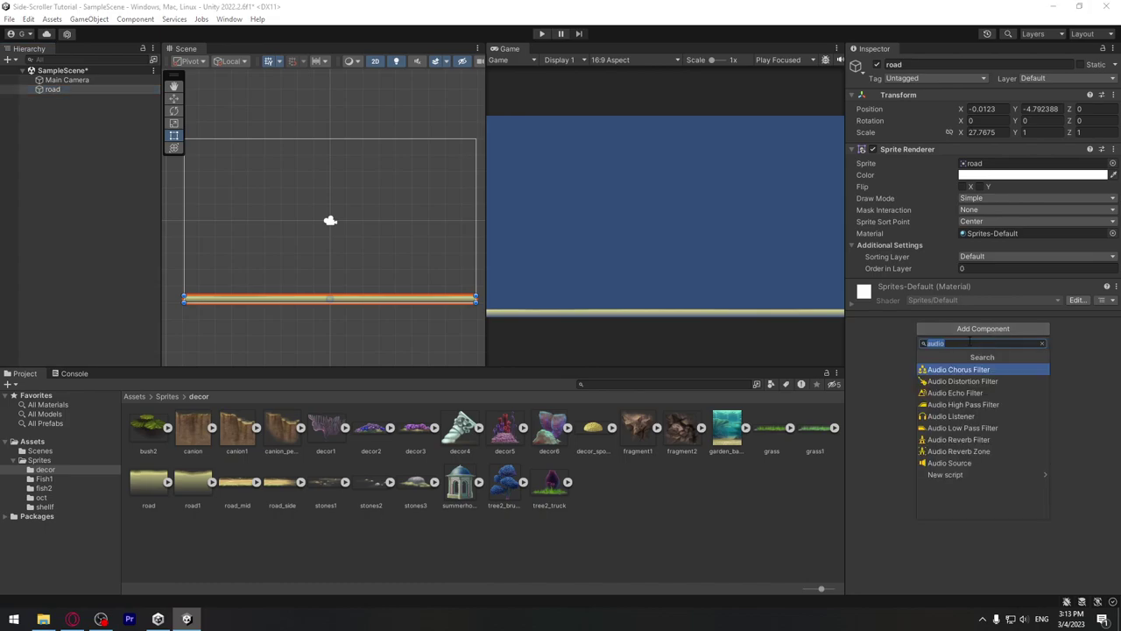
text(box)
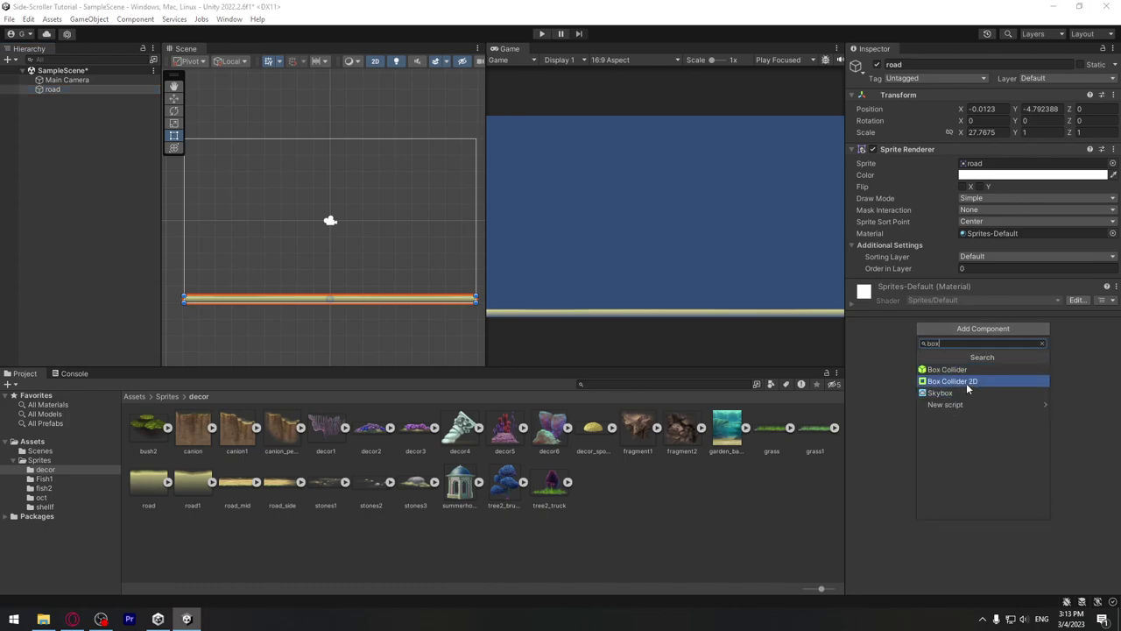
click(966, 382)
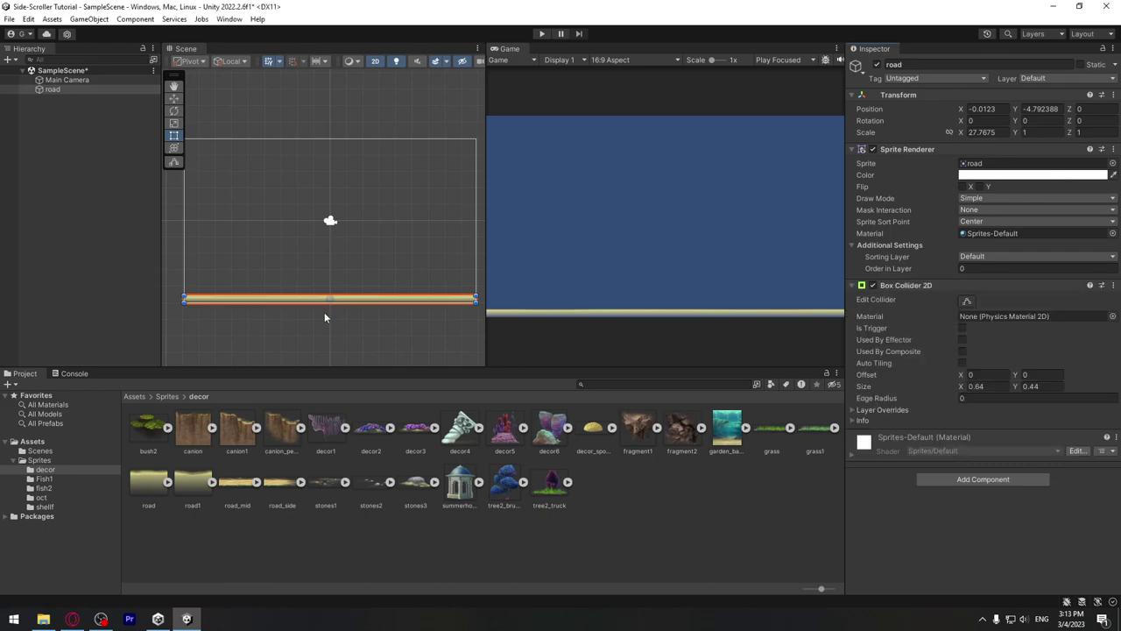
Keep the collider at its default 0.64 × 0.44 size, then show the Sprites folder.
scroll(311, 307, up, 2)
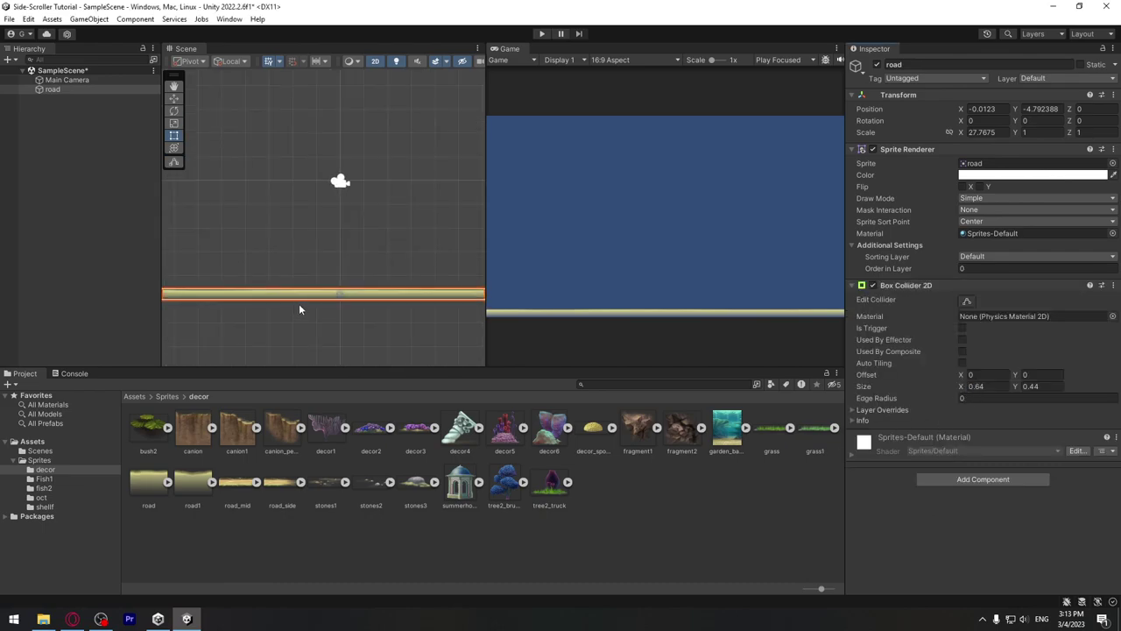
click(967, 300)
drag(414, 287, 417, 256)
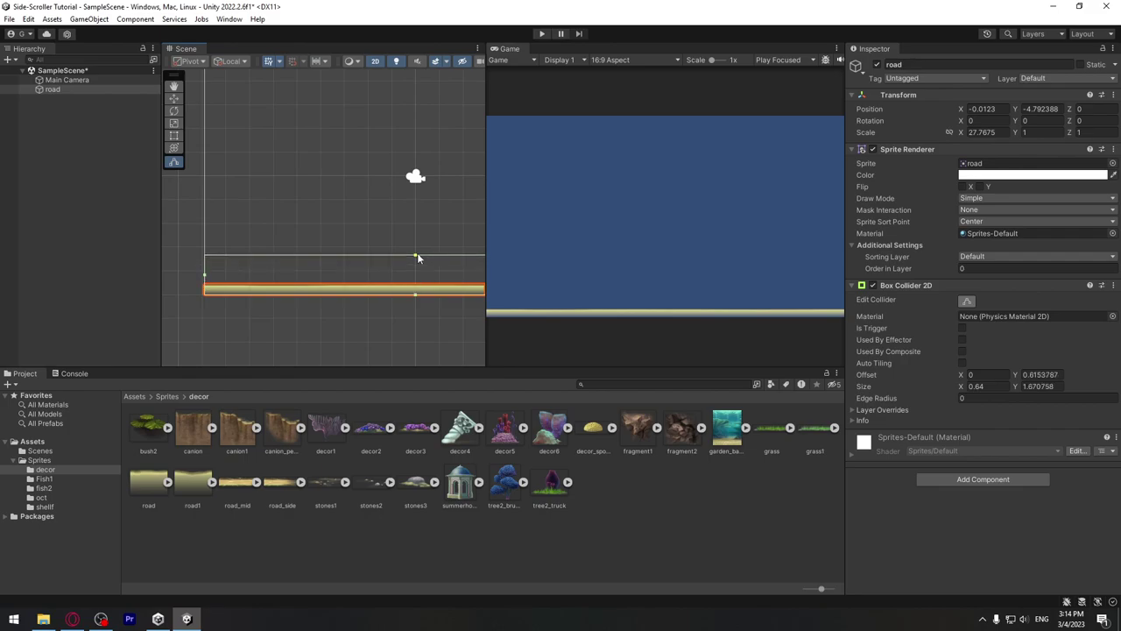
key(ctrl+z)
scroll(387, 306, down, 3)
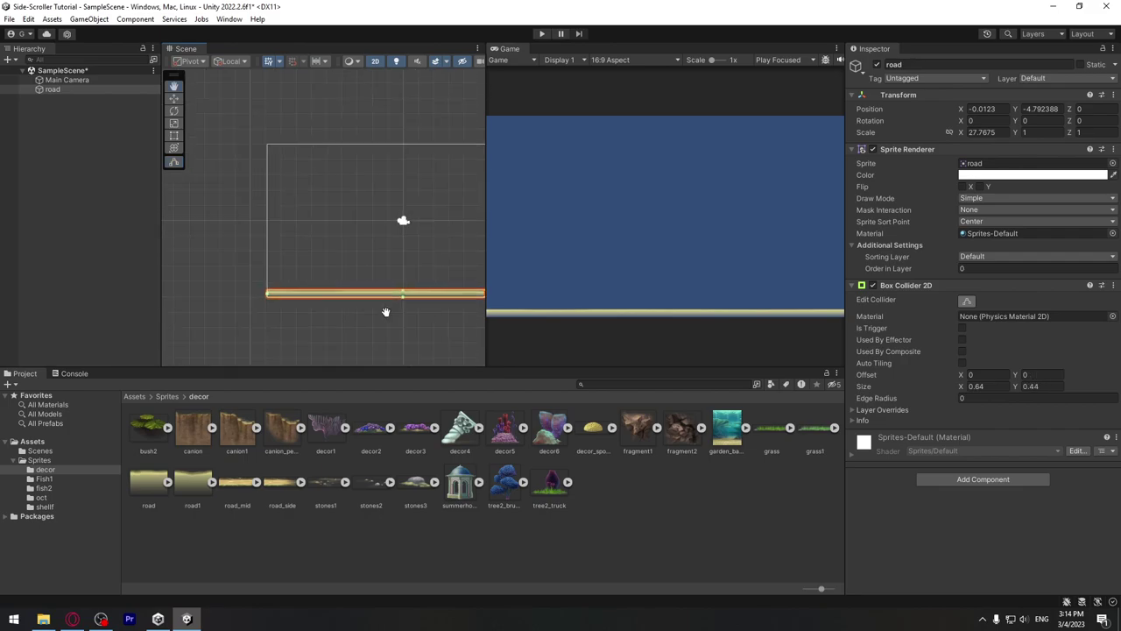
click(38, 460)
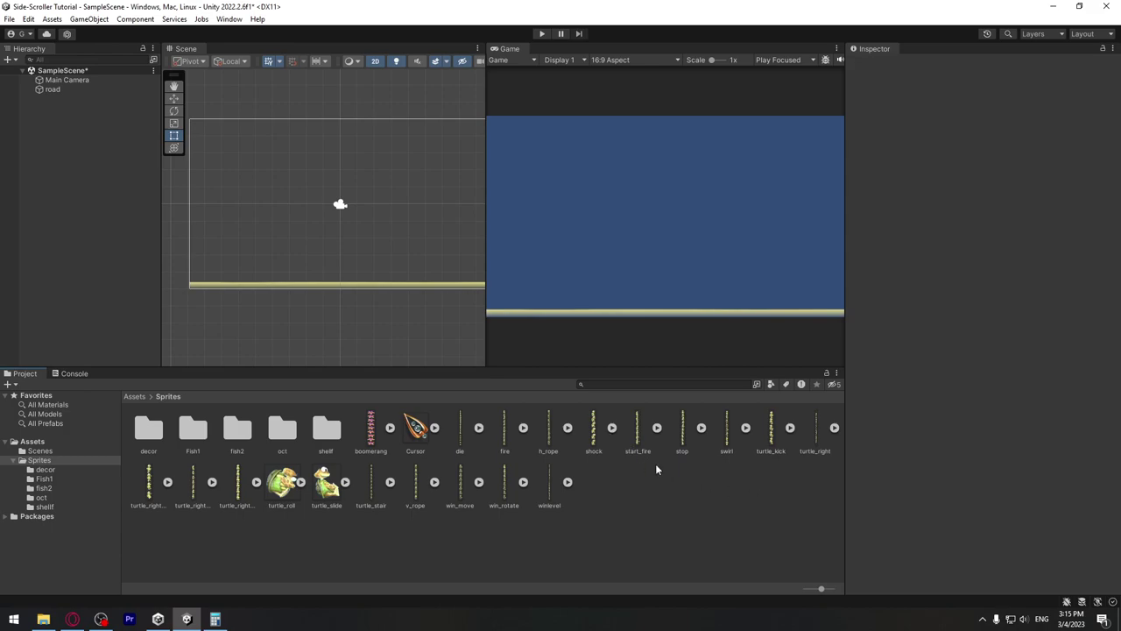
Set turtle_right_stop0 to Multiple sprite mode, apply it, and open it in the Sprite Editor.
click(556, 487)
click(236, 482)
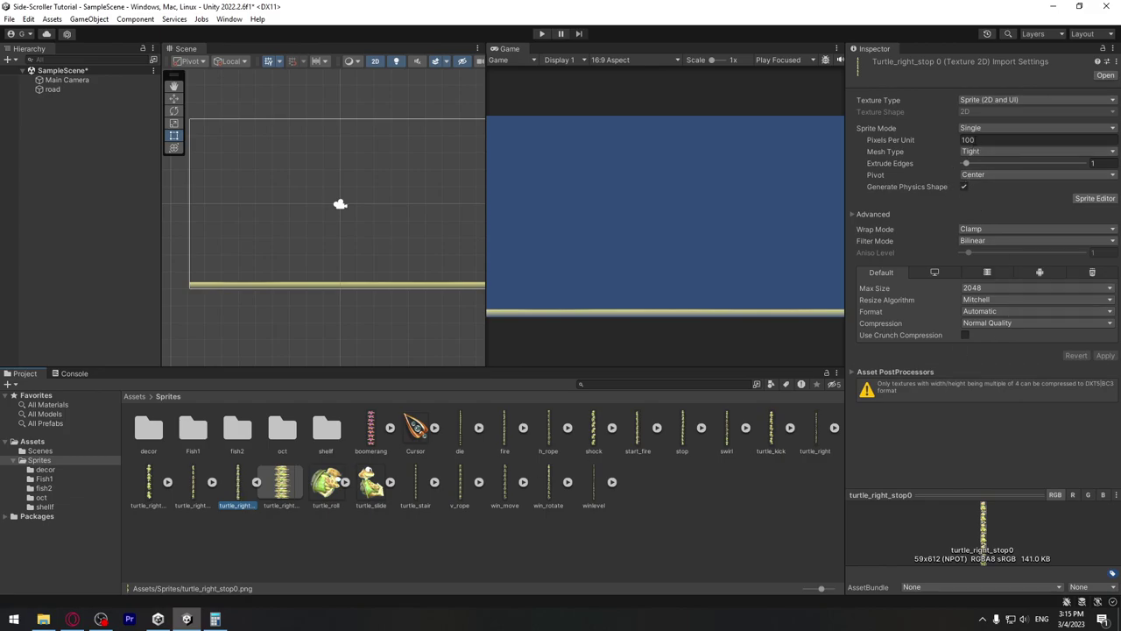
click(977, 128)
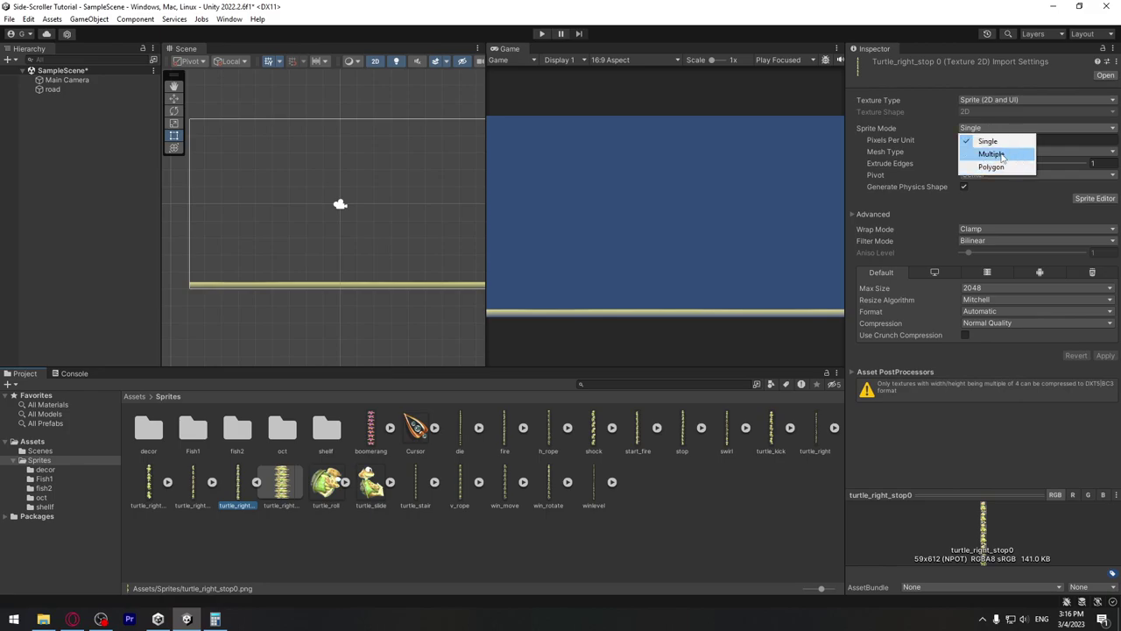
click(1008, 155)
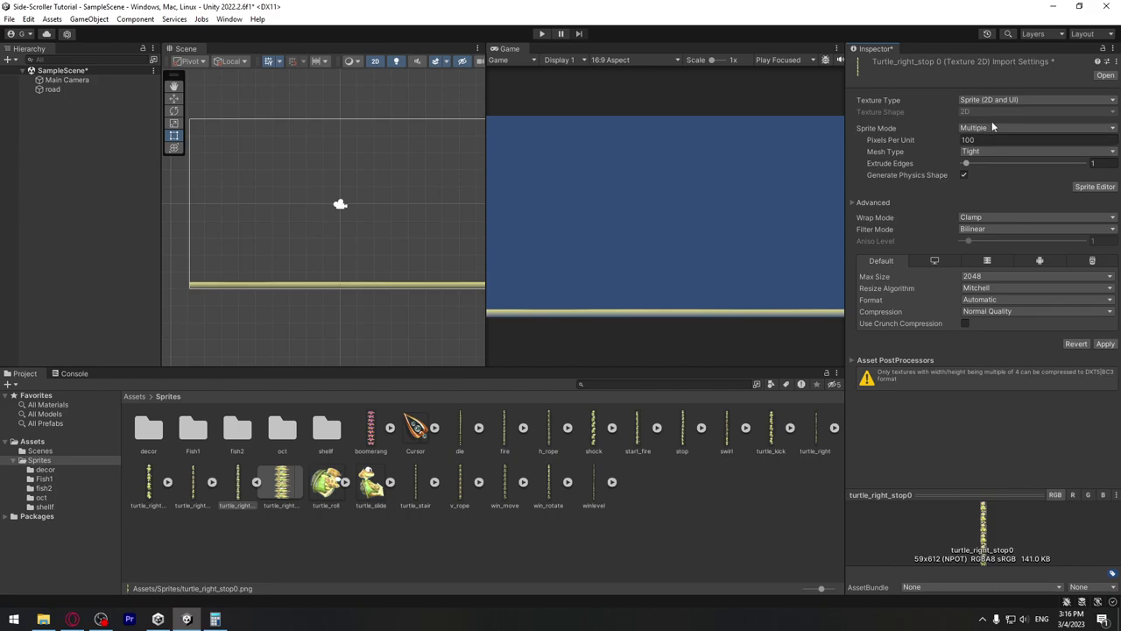
click(1094, 187)
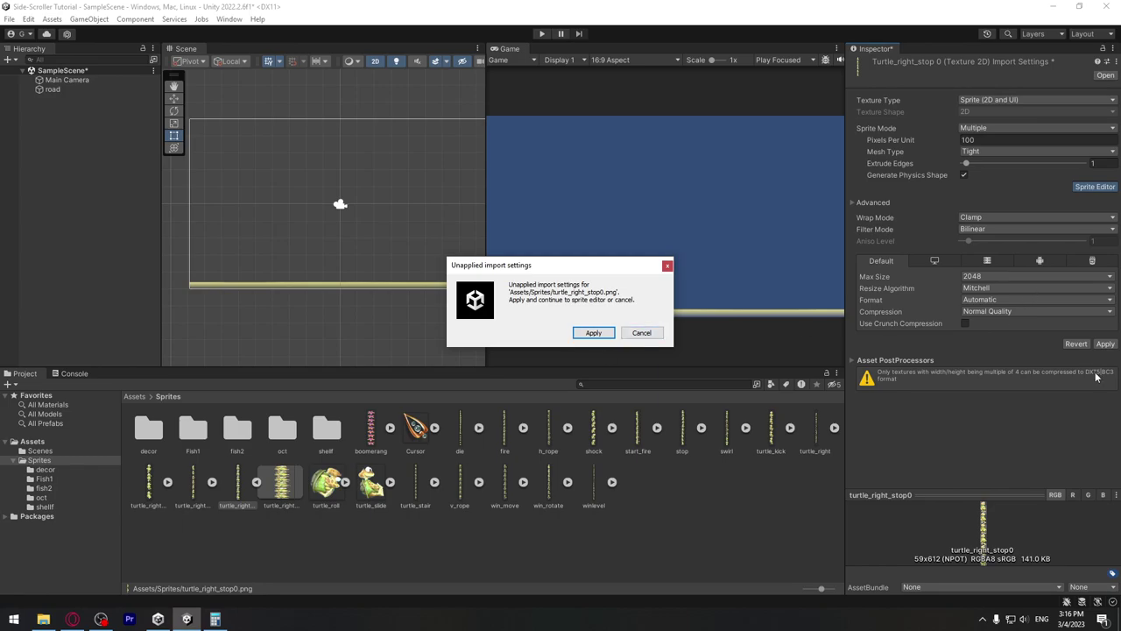
click(593, 336)
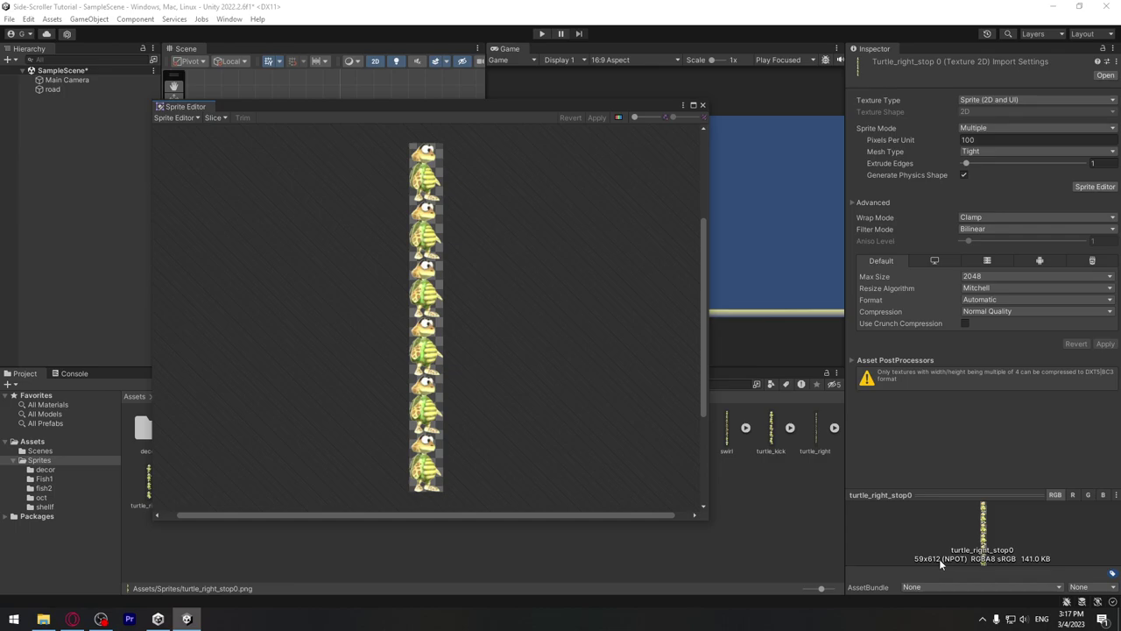
Launch Calculator and compute 612 ÷ 6 = 102 as the turtle frame height.
click(2, 622)
text(calc)
key(Return)
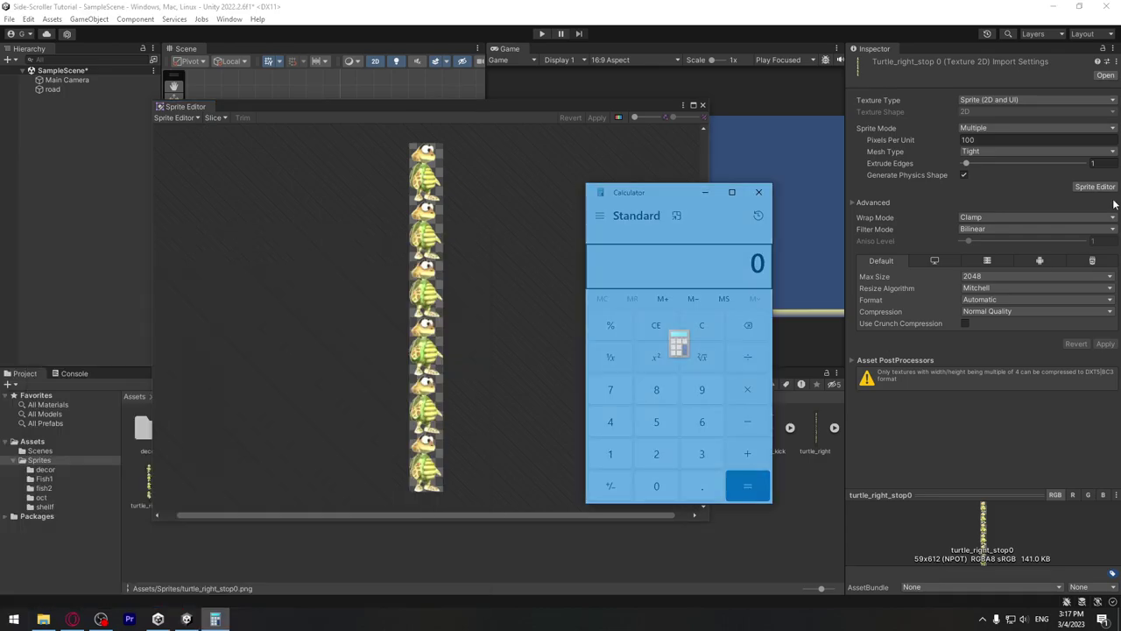
click(702, 422)
click(625, 454)
click(654, 457)
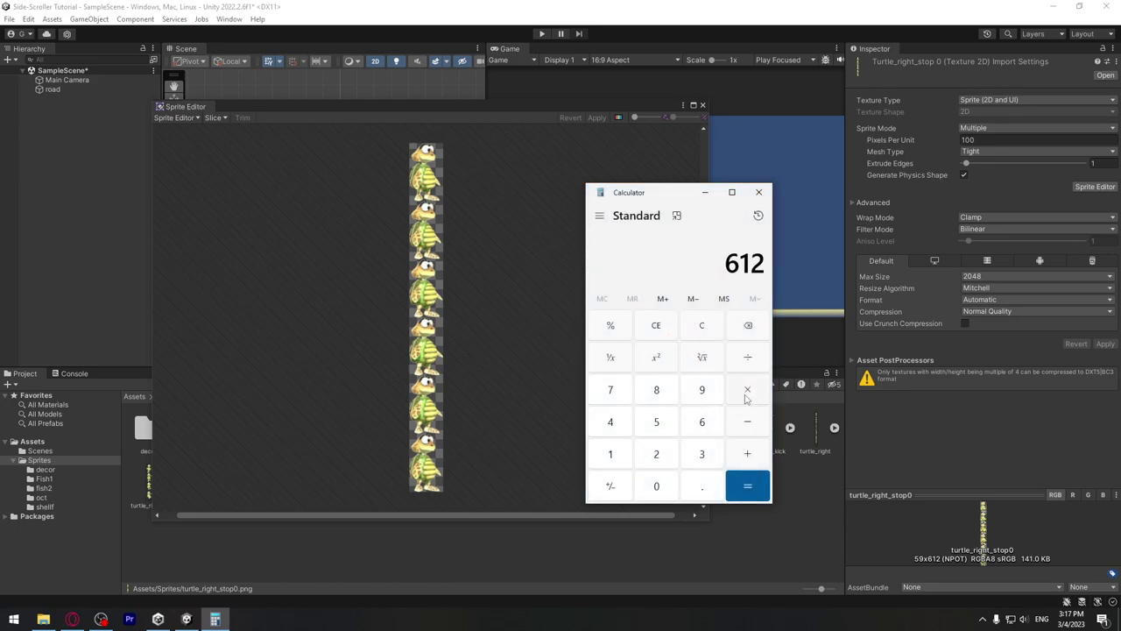
click(748, 359)
click(702, 420)
click(747, 485)
Slice the sheet with Grid By Cell Size at 59 × 102 pixels and apply the slices.
click(232, 116)
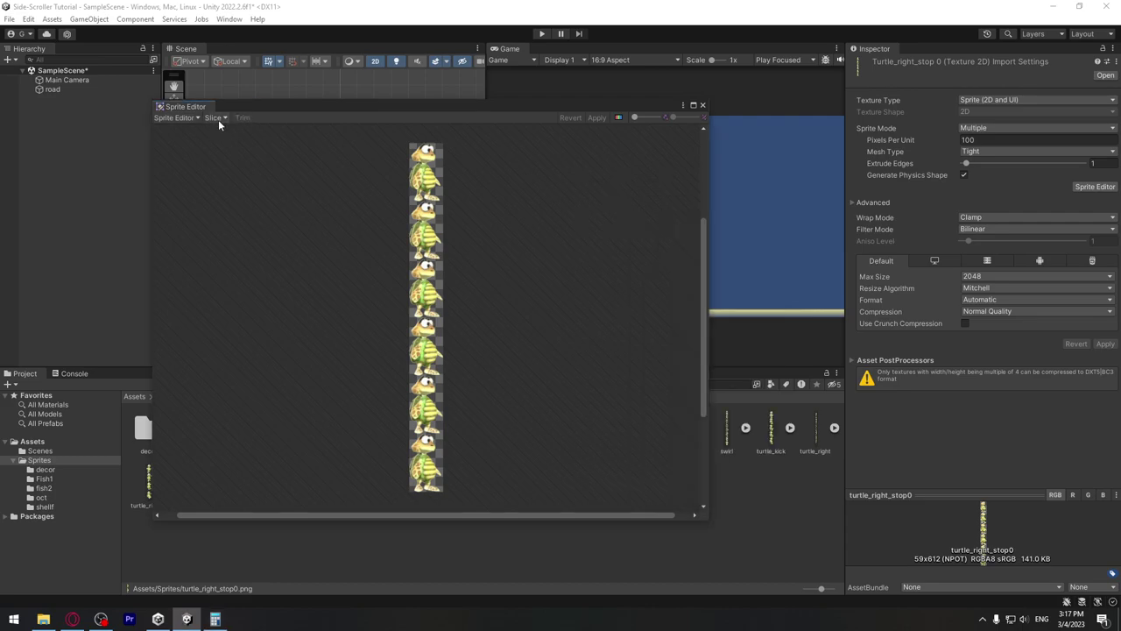
click(217, 117)
click(329, 129)
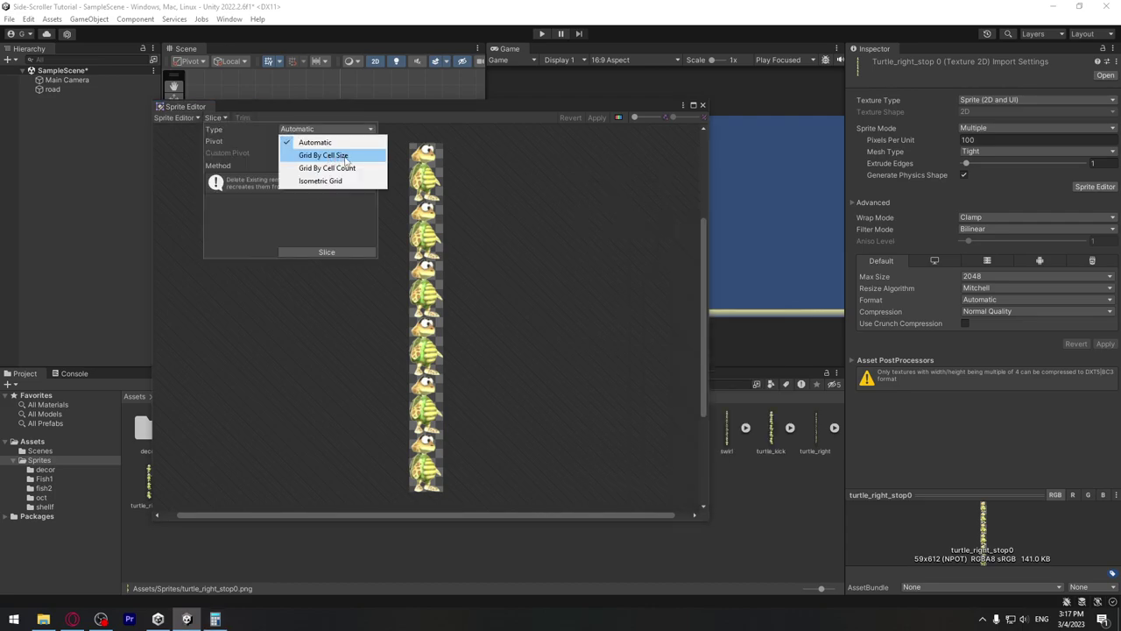
click(344, 156)
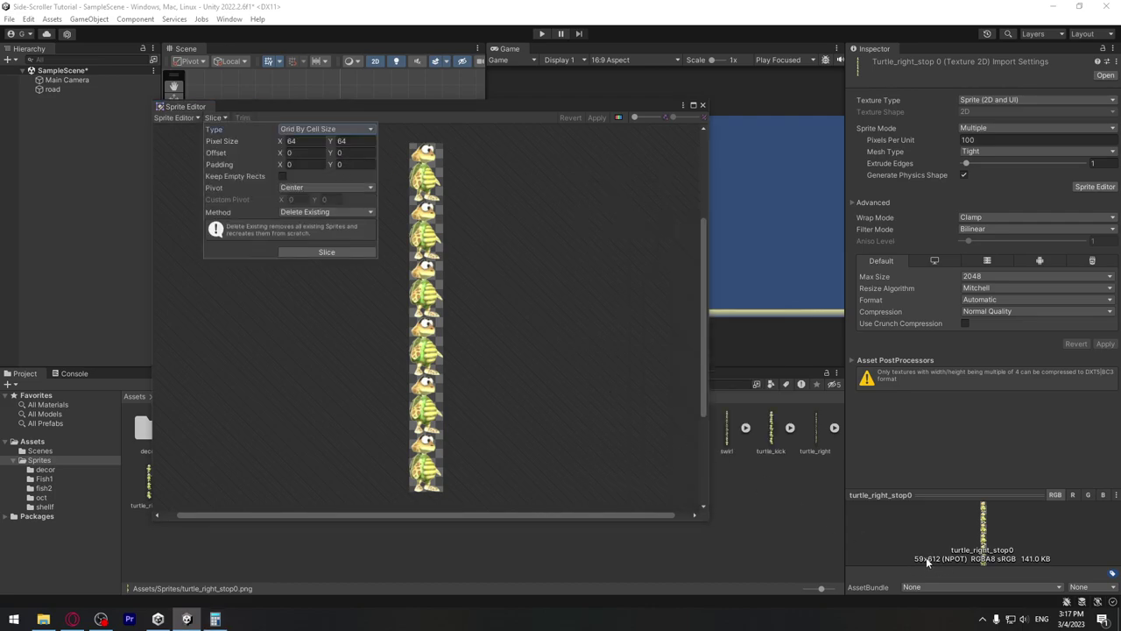
click(302, 141)
click(364, 141)
click(364, 141)
text(102)
click(333, 253)
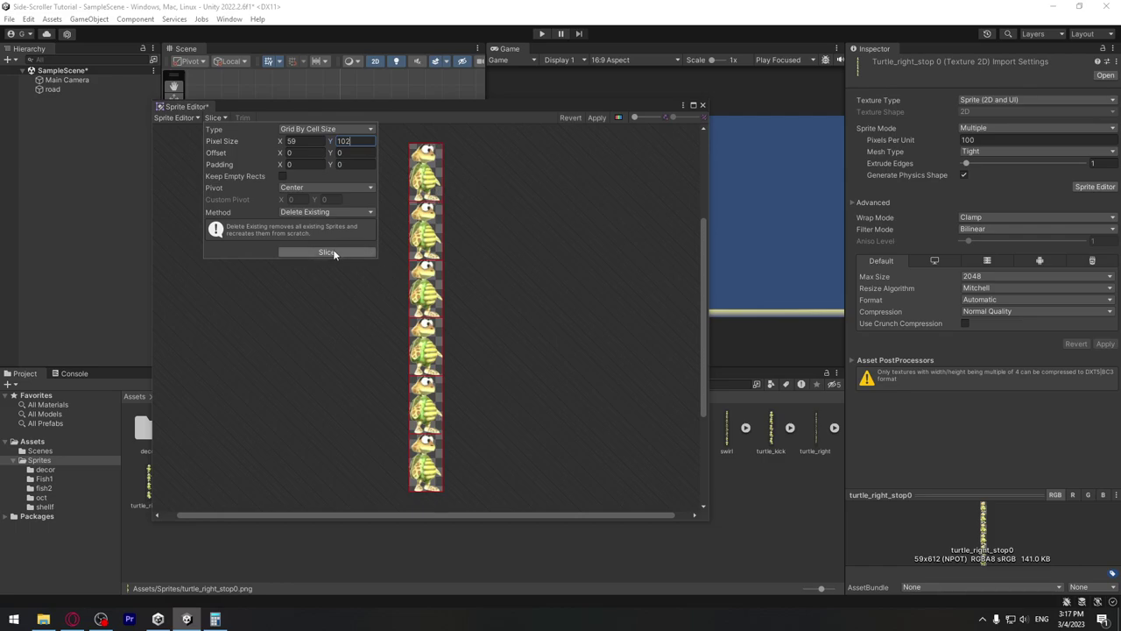
click(597, 119)
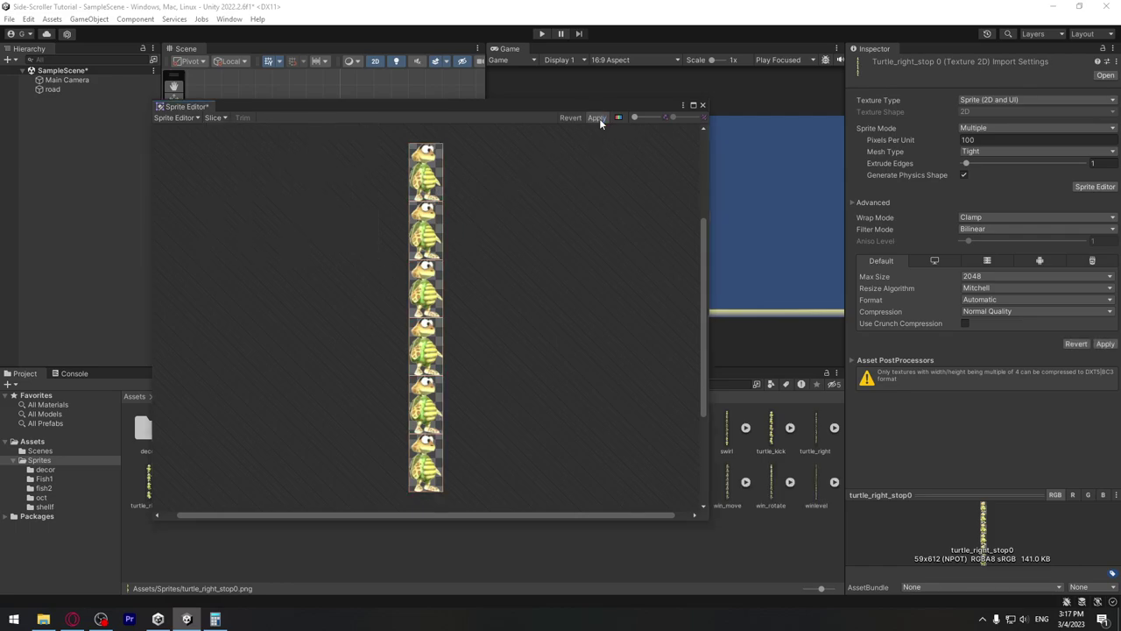
Add the first sliced turtle frame to the scene, keeping import settings, and name it Player.
click(702, 105)
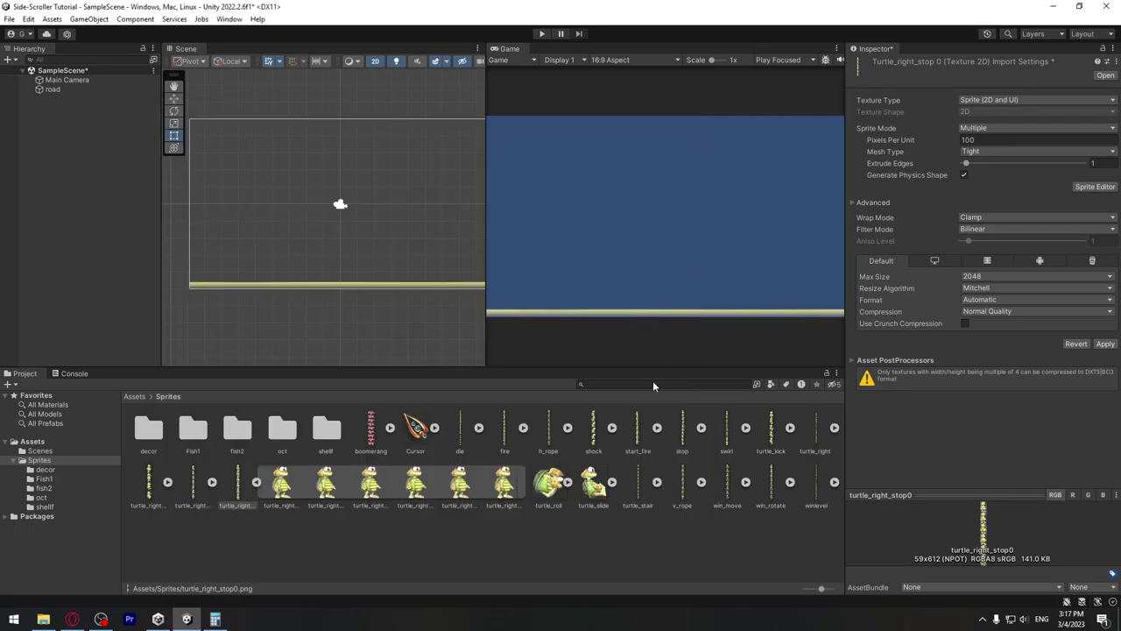
click(256, 482)
click(256, 482)
mouse_move(282, 484)
mouse_down()
mouse_move(330, 464)
mouse_move(54, 148)
mouse_up()
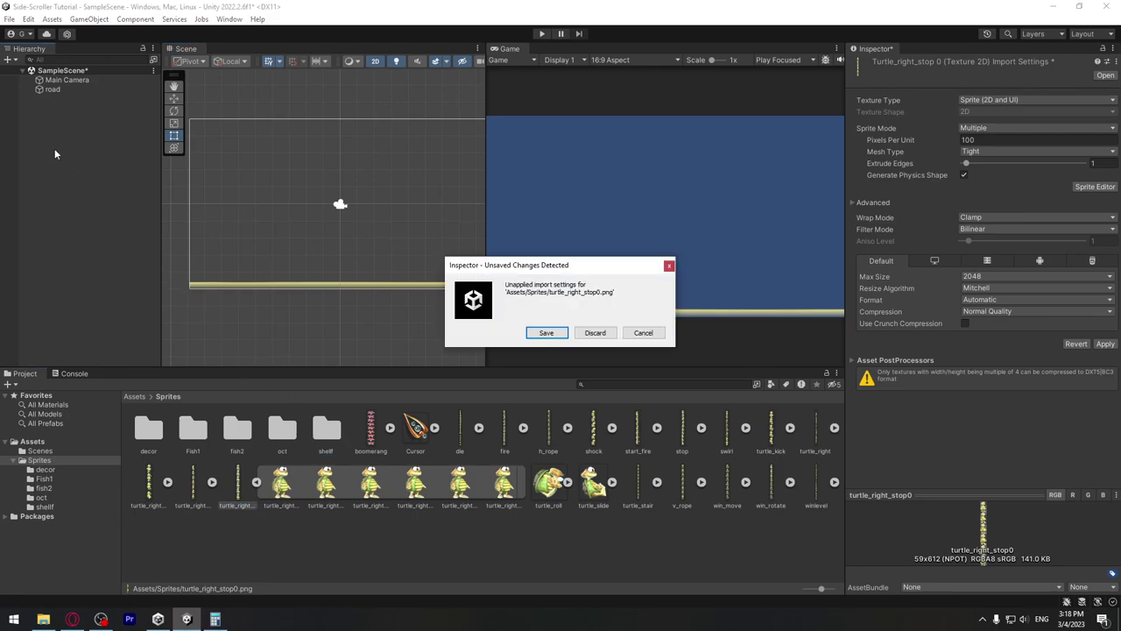
click(546, 333)
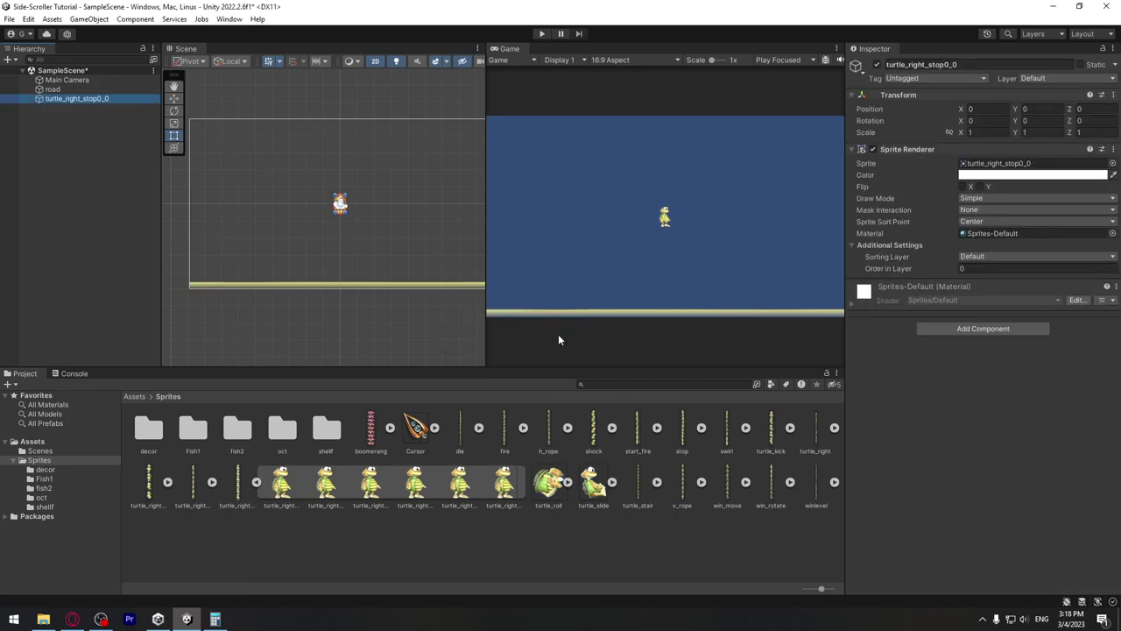
click(66, 102)
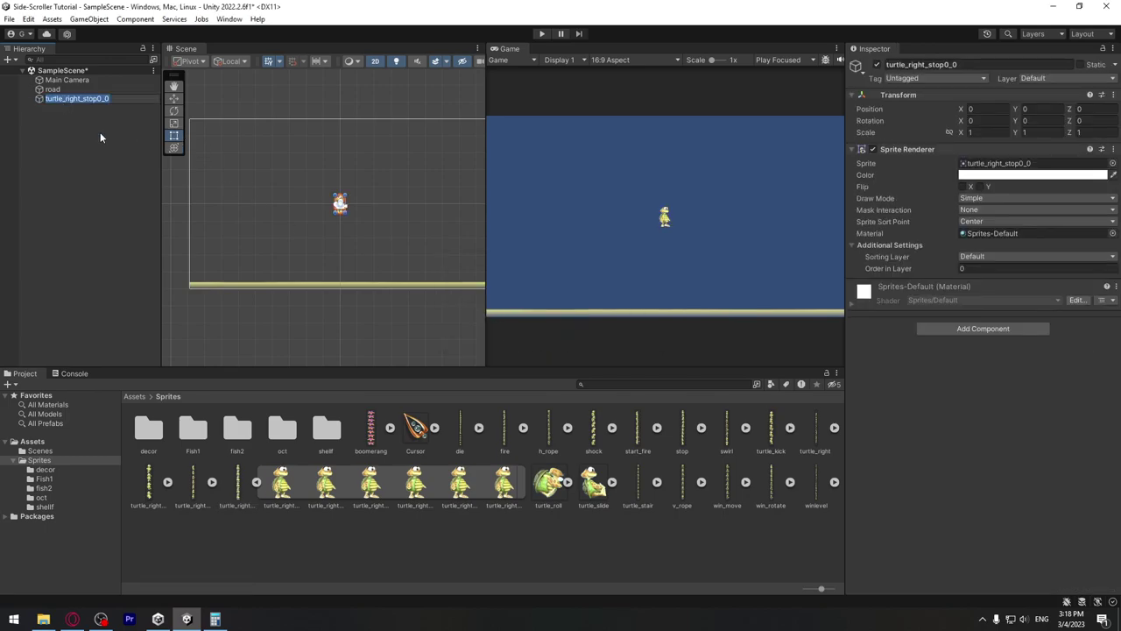
text(Player)
key(Return)
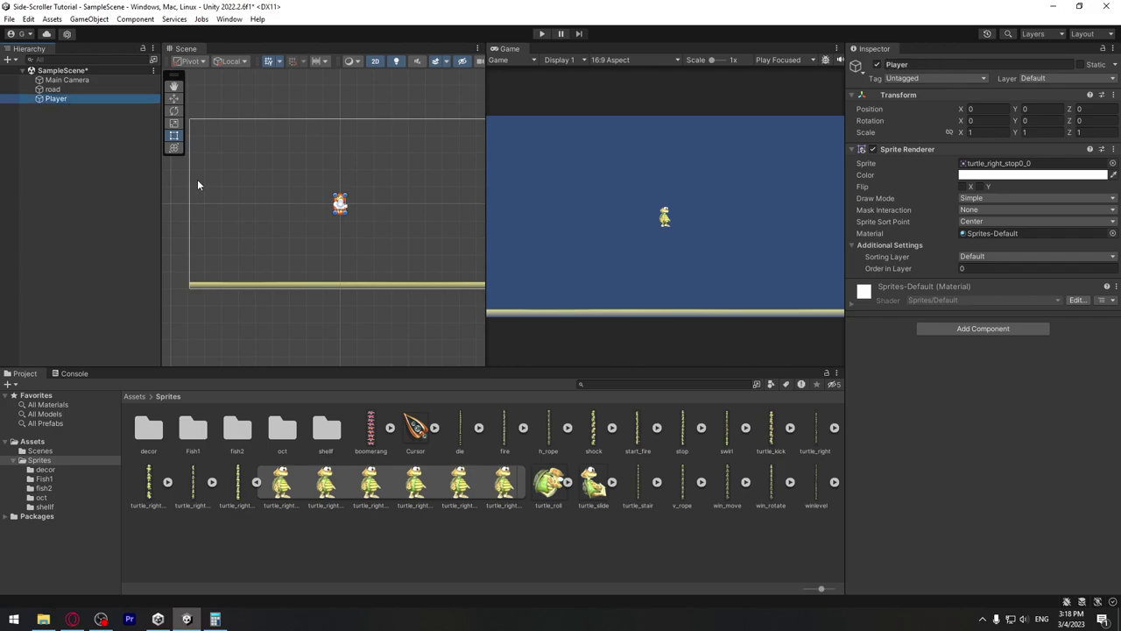
Move the Player onto the road near the left edge (X -6.27, Y -3.29) and start Play.
scroll(410, 232, up, 2)
key(w)
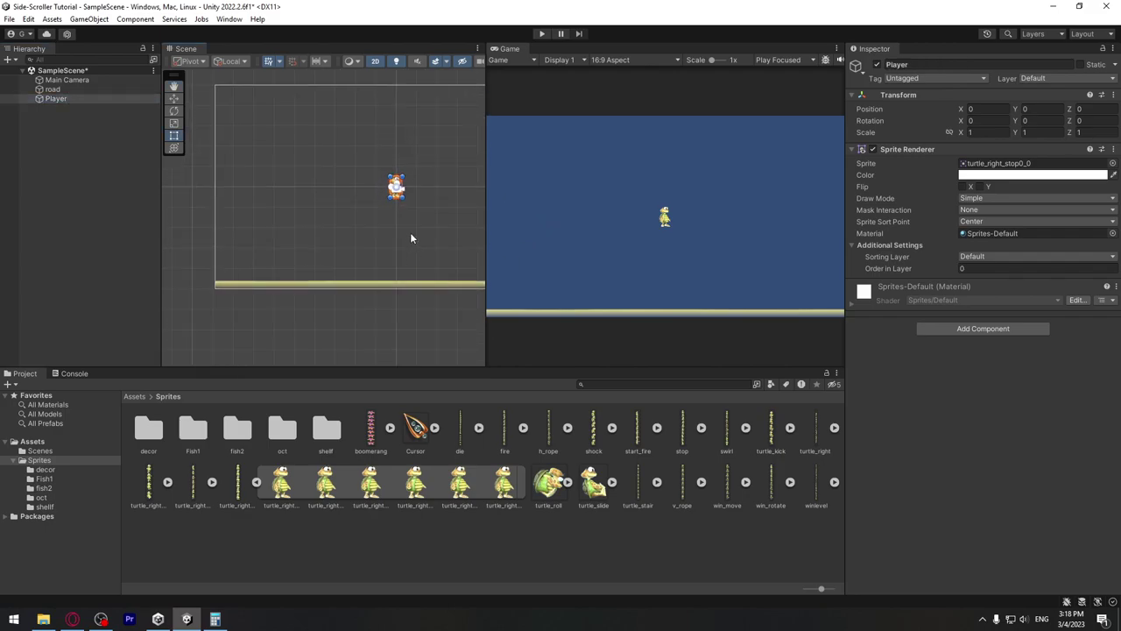
drag(383, 167, 383, 236)
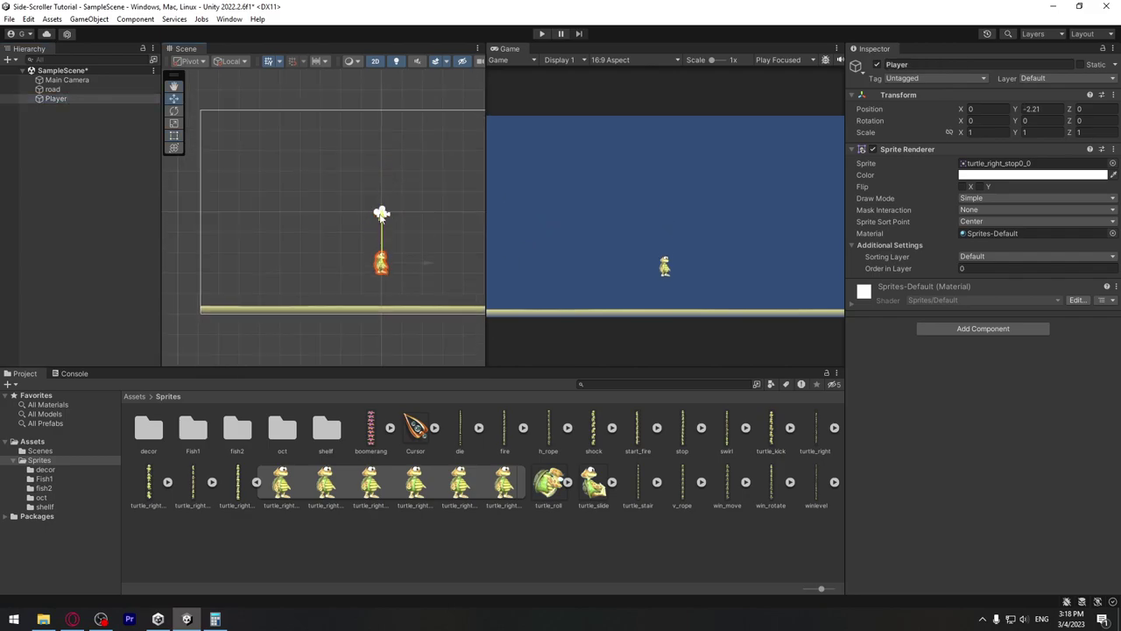
drag(425, 282, 303, 289)
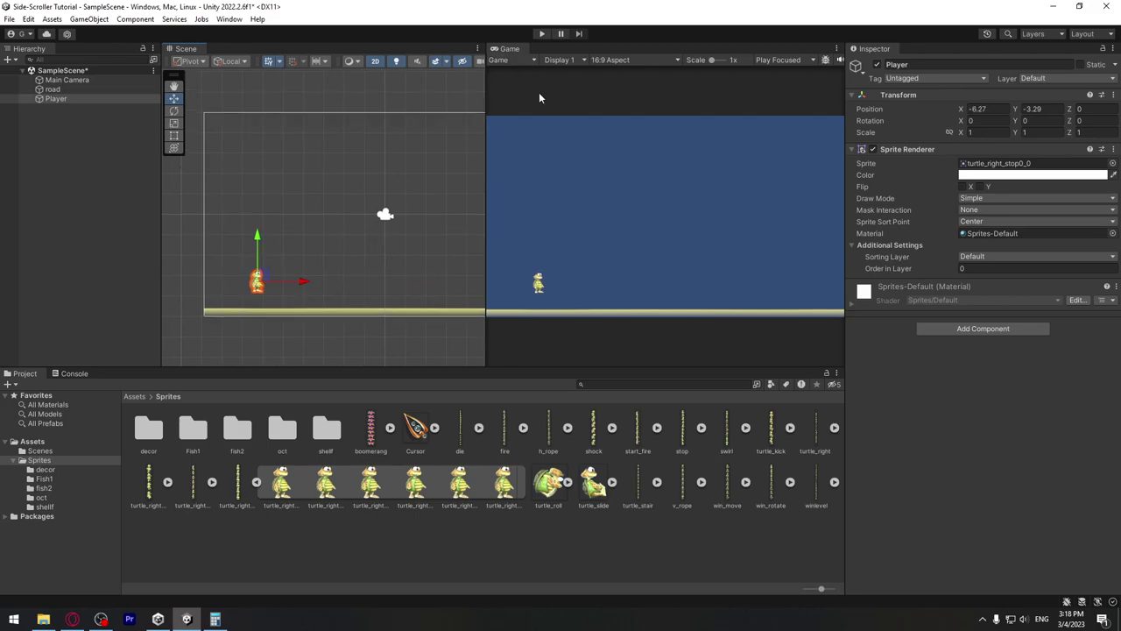
click(88, 98)
click(541, 34)
Add a Rigidbody 2D to the Player and test-run the scene as the turtle falls through the road.
click(983, 329)
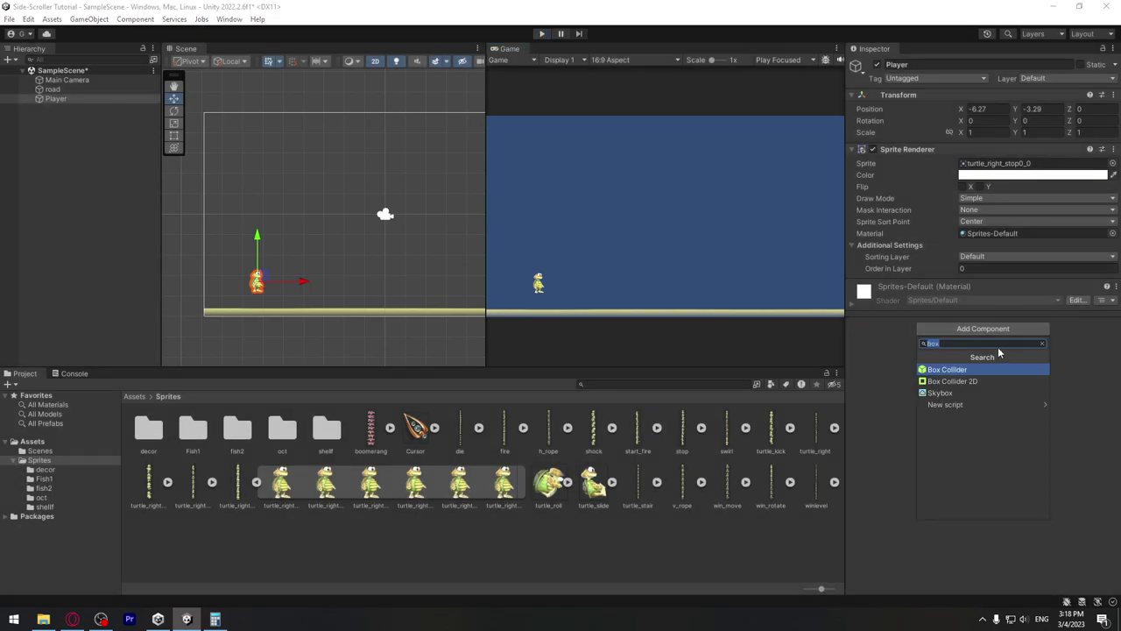
text(Rigi)
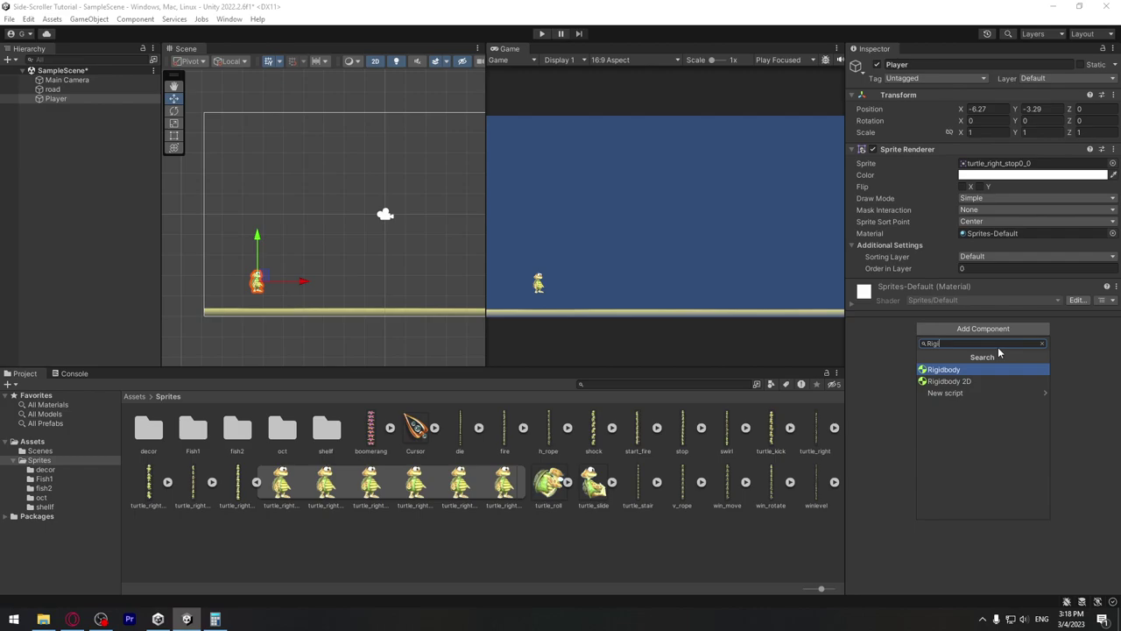
click(956, 381)
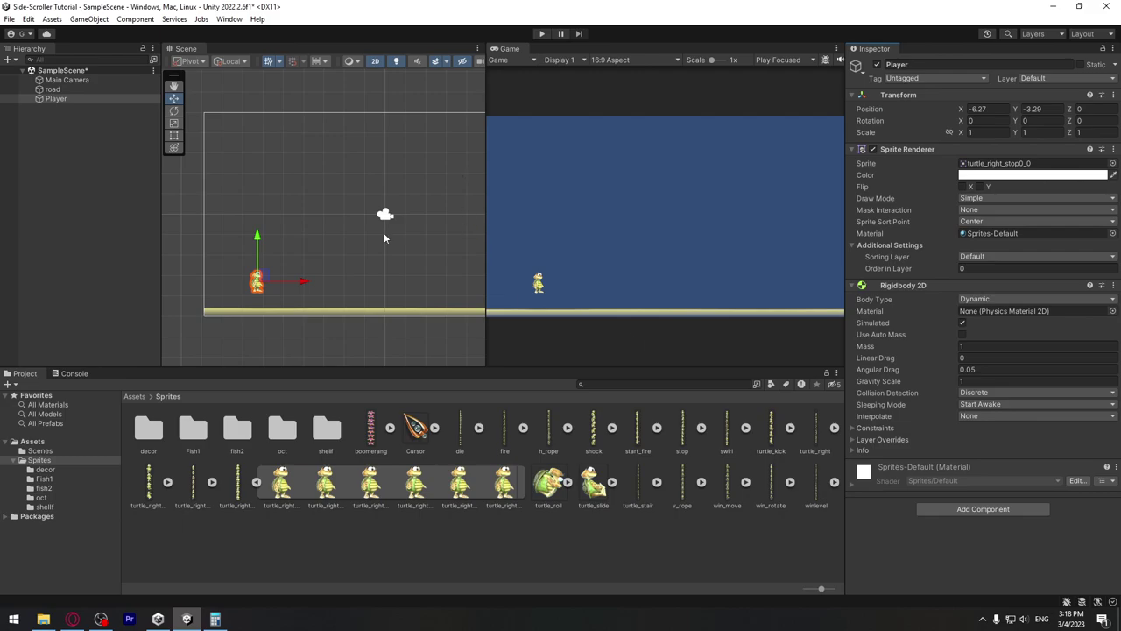
click(542, 35)
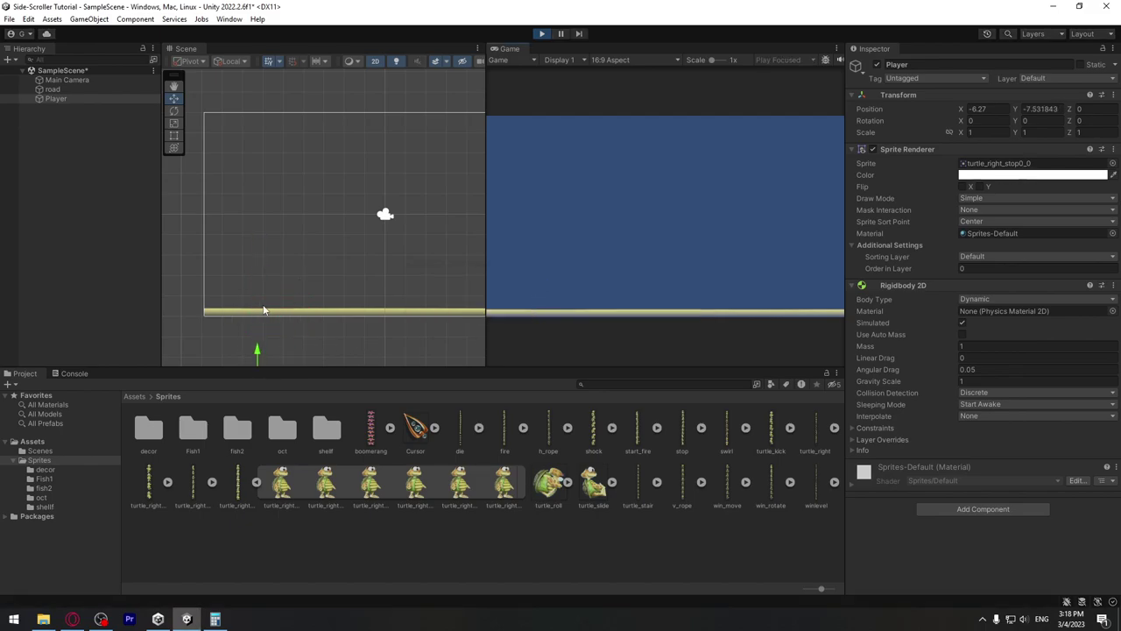
click(543, 33)
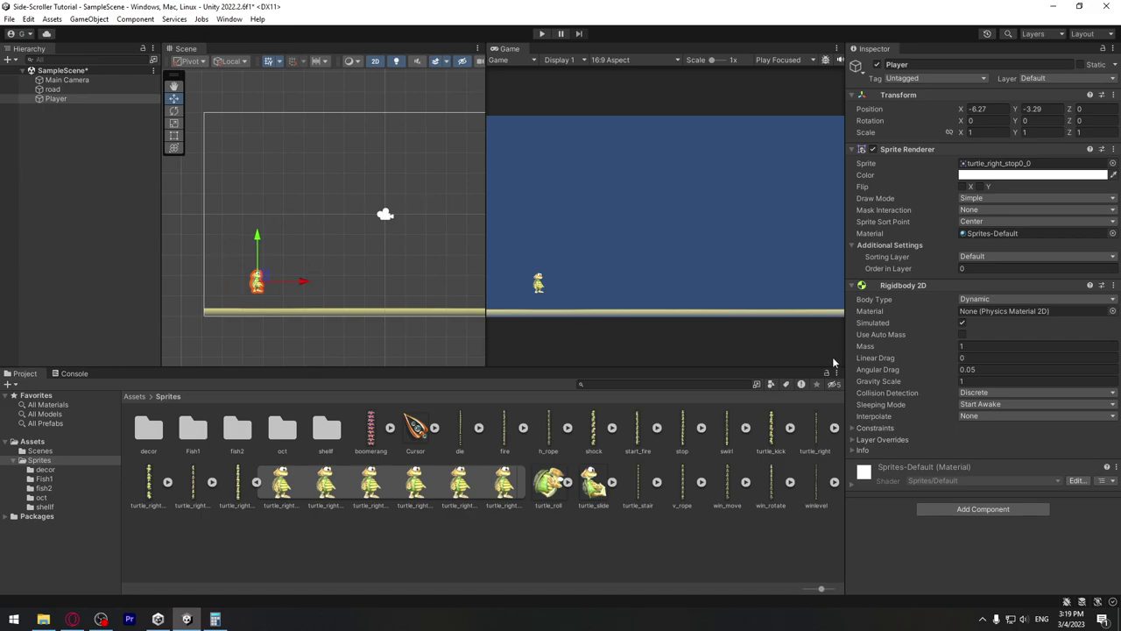
Zoom the Scene view onto the turtle and add a Circle Collider 2D to the Player.
scroll(274, 283, up, 2)
scroll(274, 283, up, 2)
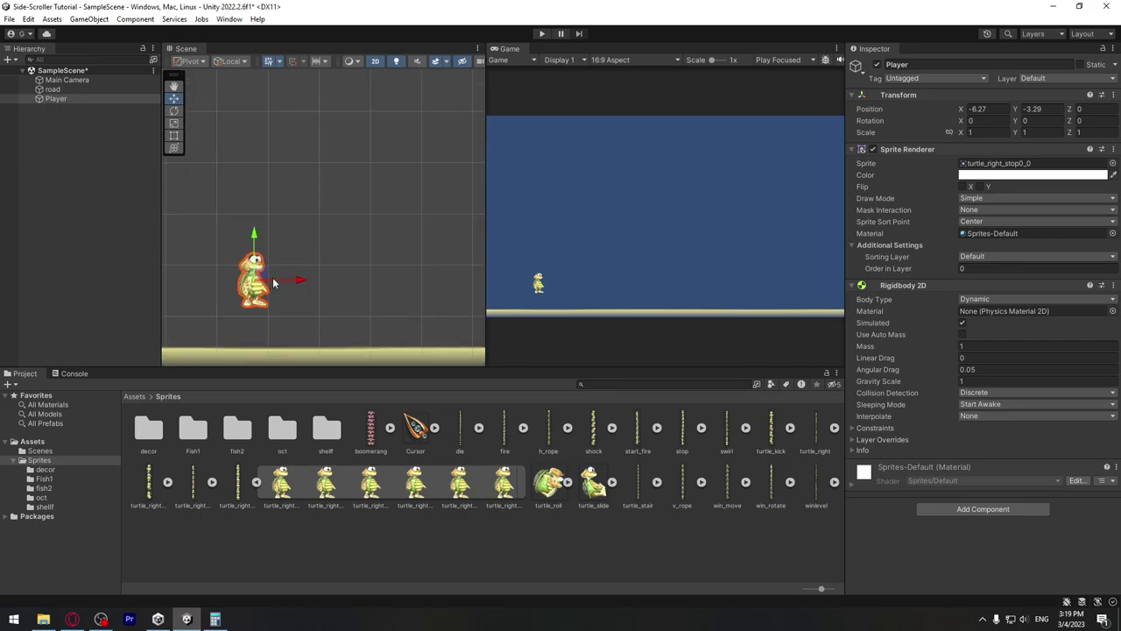
scroll(274, 283, up, 2)
scroll(288, 280, up, 2)
mouse_move(288, 280)
middle_down()
mouse_move(323, 289)
mouse_move(304, 286)
middle_up()
click(981, 509)
text(Rigi)
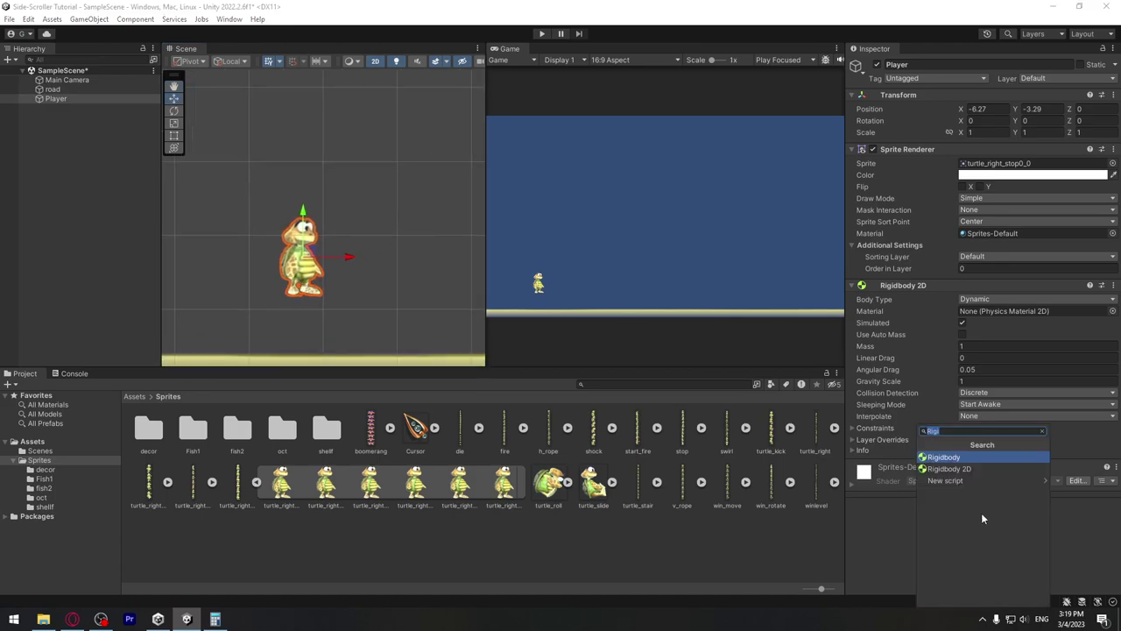
text(ci)
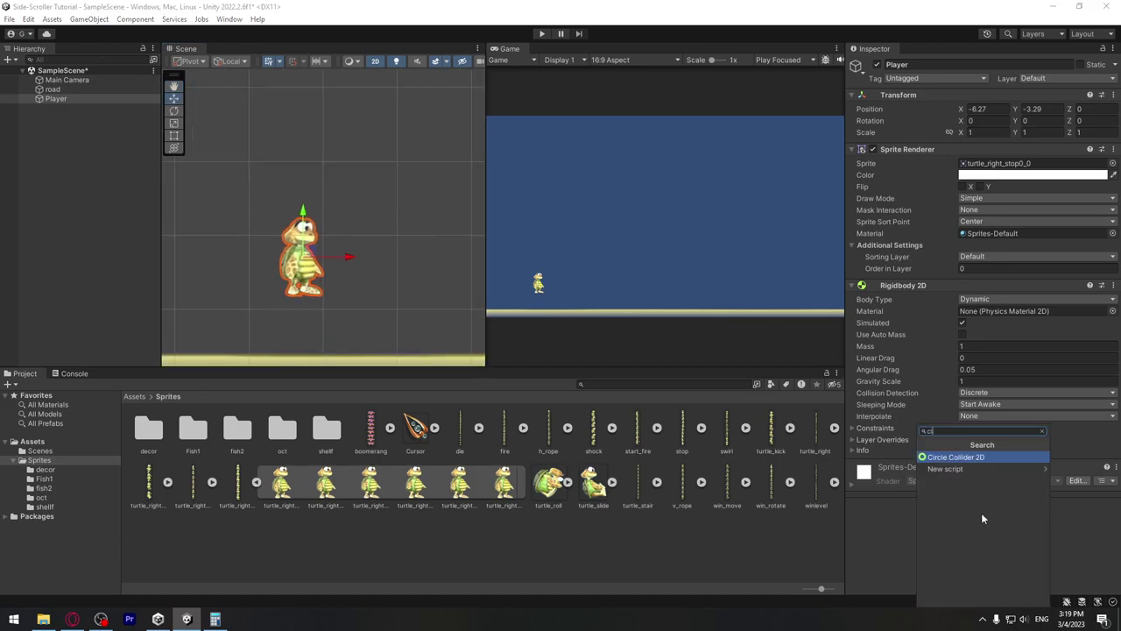
click(979, 456)
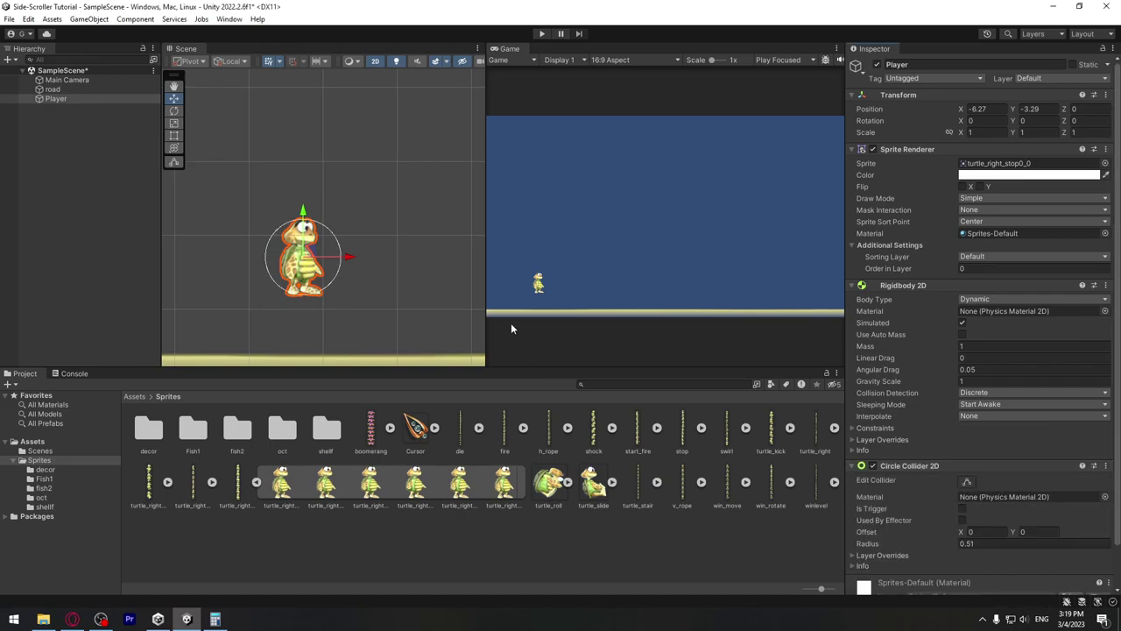
Shrink the circle collider to a radius of about 0.25 around the turtle's lower body.
click(970, 482)
drag(306, 226, 306, 259)
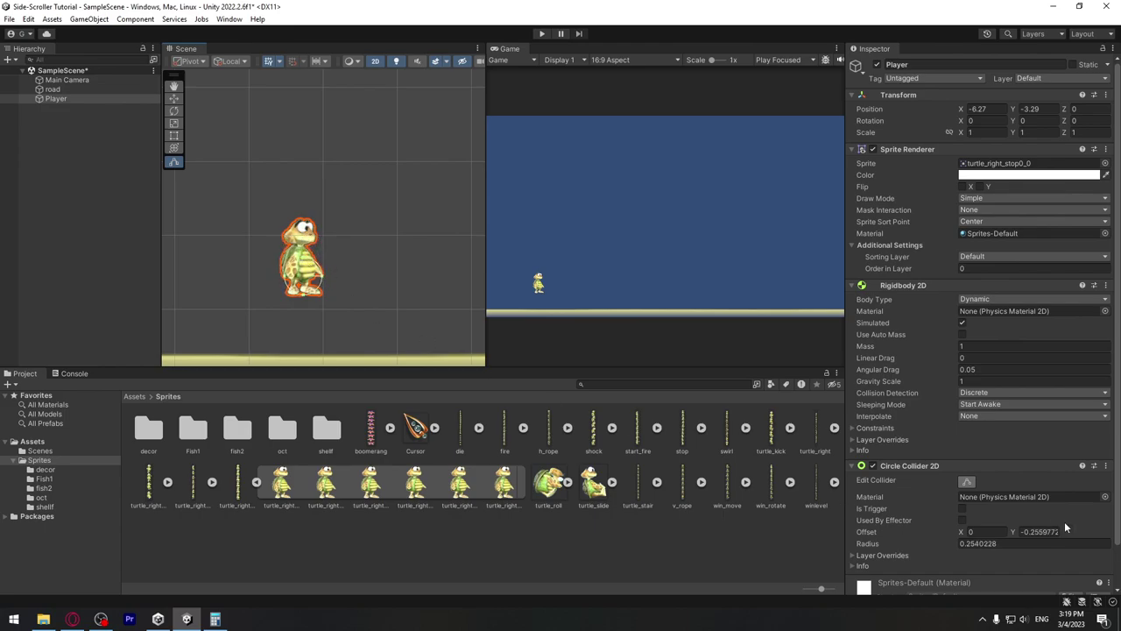
scroll(1016, 520, down, 2)
click(986, 585)
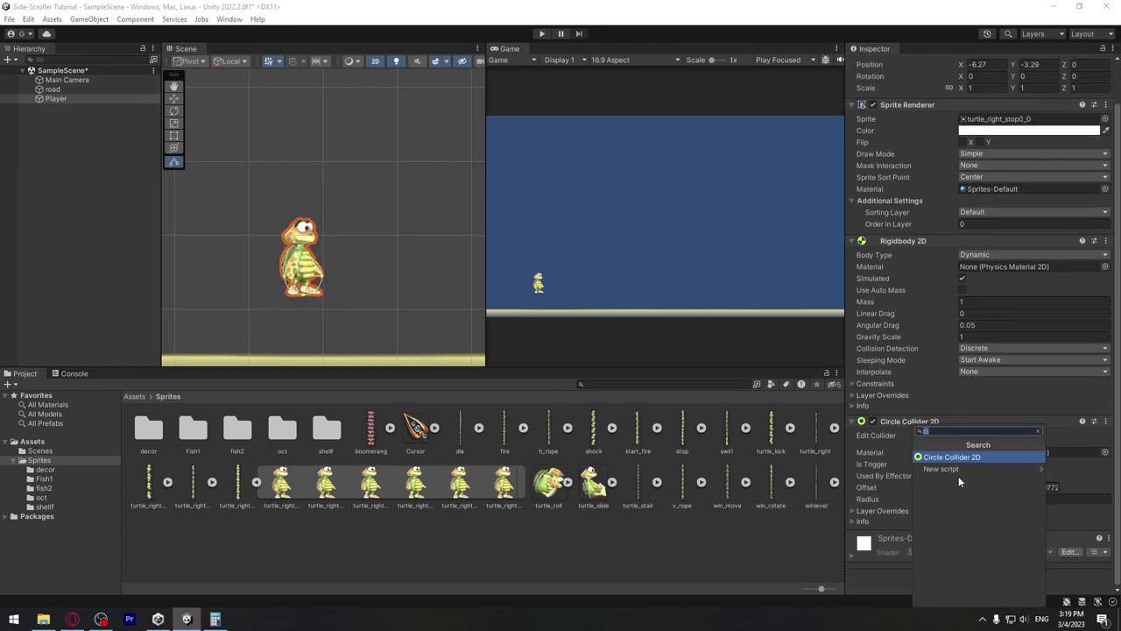
Add a Box Collider 2D to the Player and raise its bottom edge.
text(box)
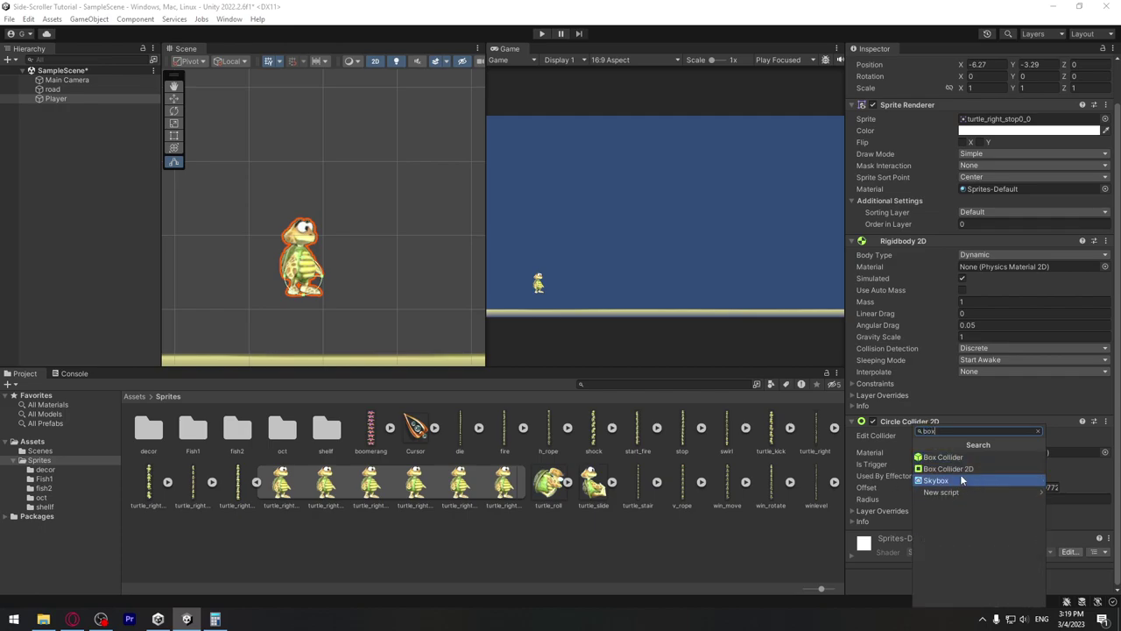
click(958, 470)
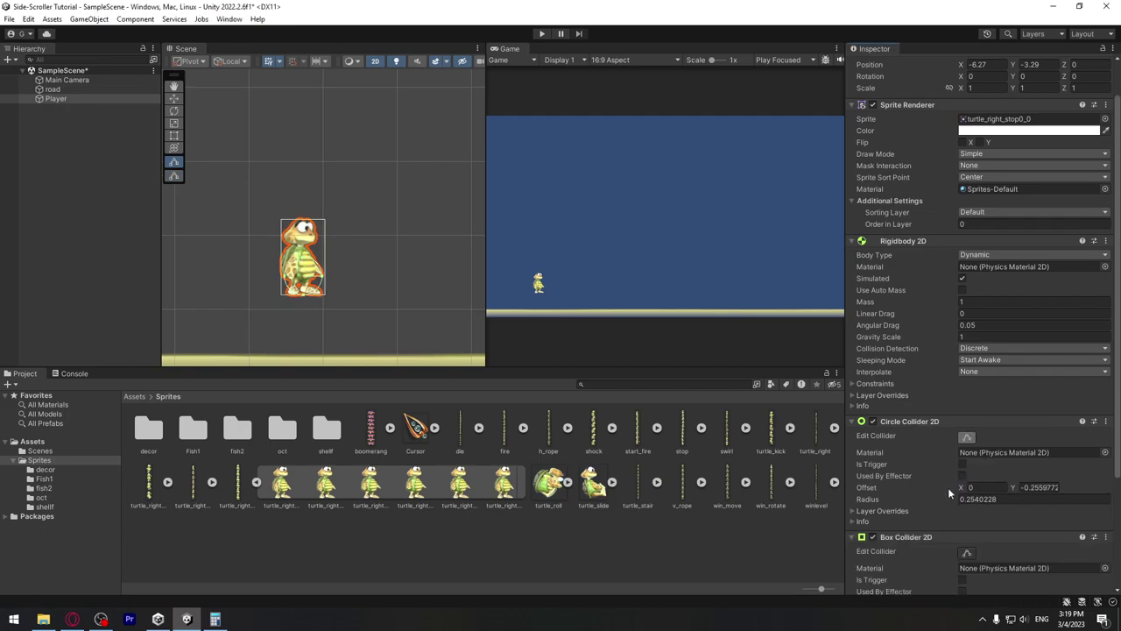
click(967, 551)
drag(307, 298, 305, 275)
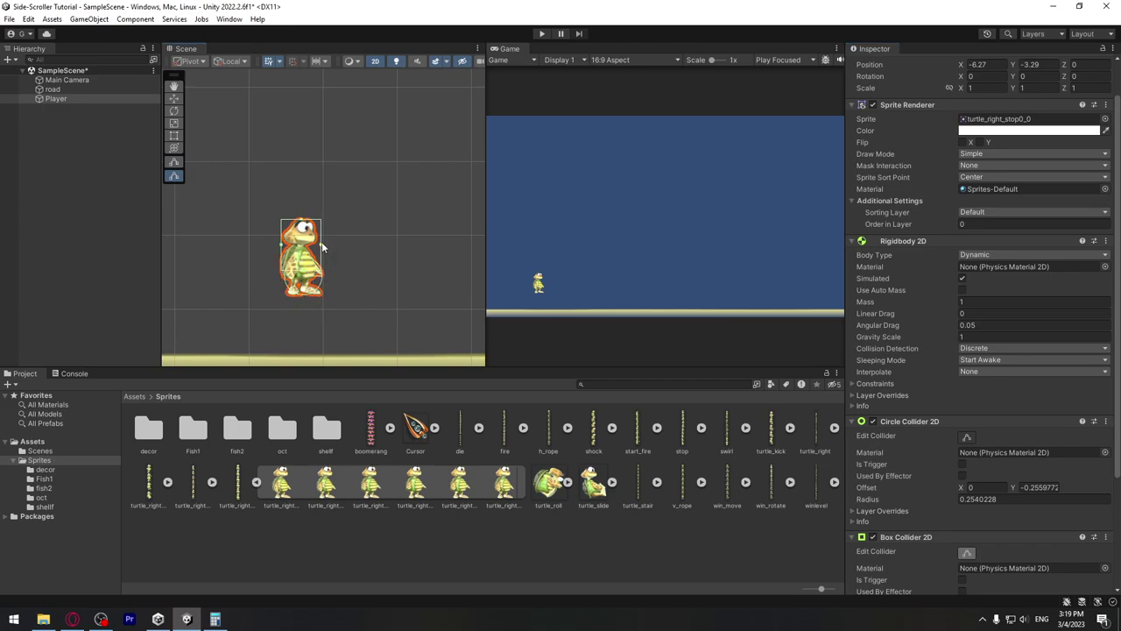
Narrow the box collider from the left so it fits the upper body, about 0.48 by 0.69.
click(282, 247)
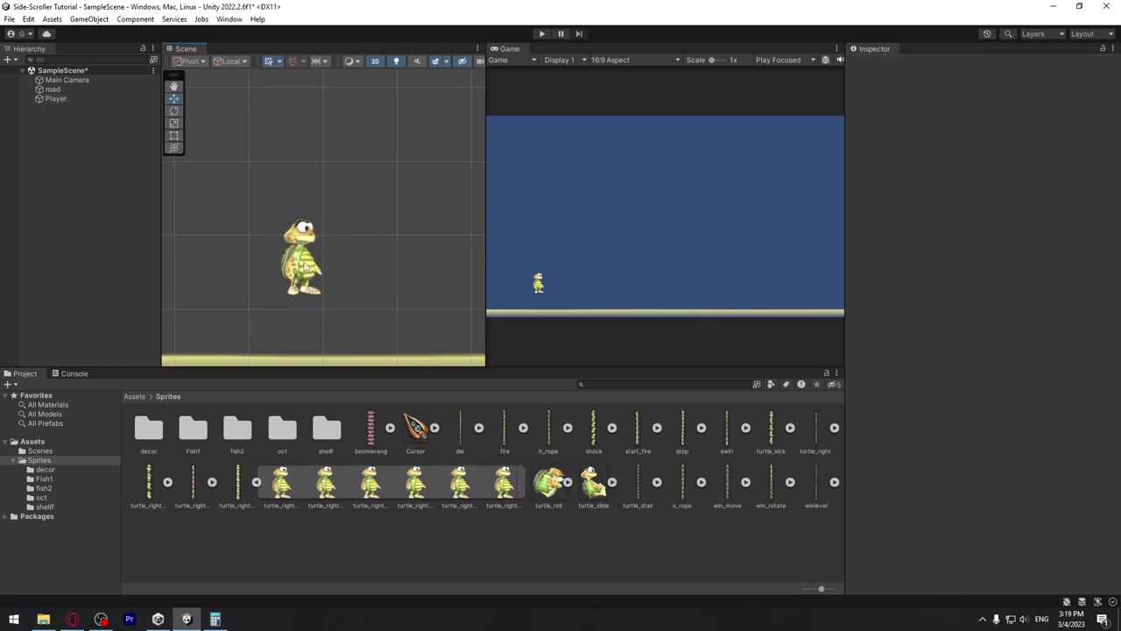
click(55, 98)
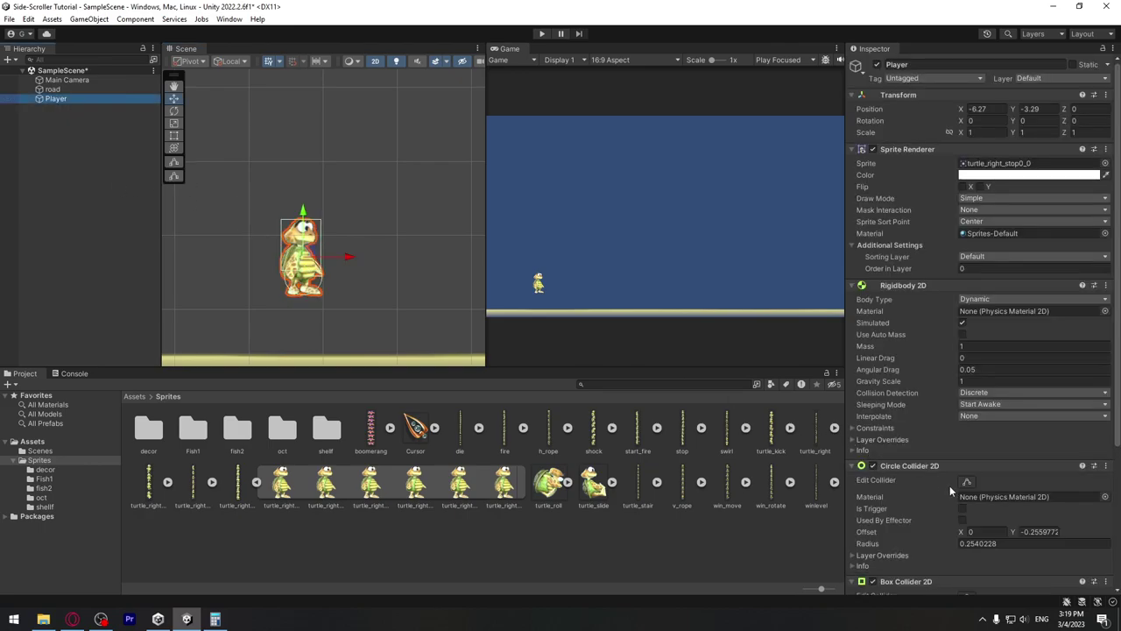
scroll(969, 490, down, 3)
click(965, 438)
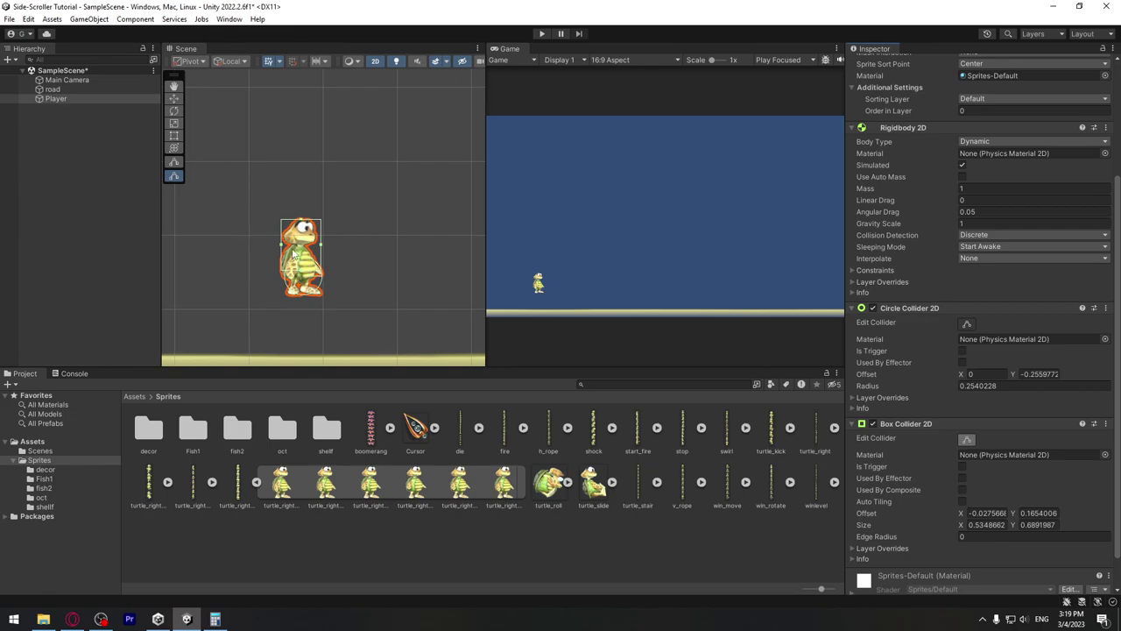
drag(281, 249, 286, 250)
scroll(382, 337, down, 2)
mouse_move(382, 337)
middle_down()
mouse_move(299, 171)
mouse_move(238, 276)
mouse_move(317, 282)
middle_up()
click(299, 171)
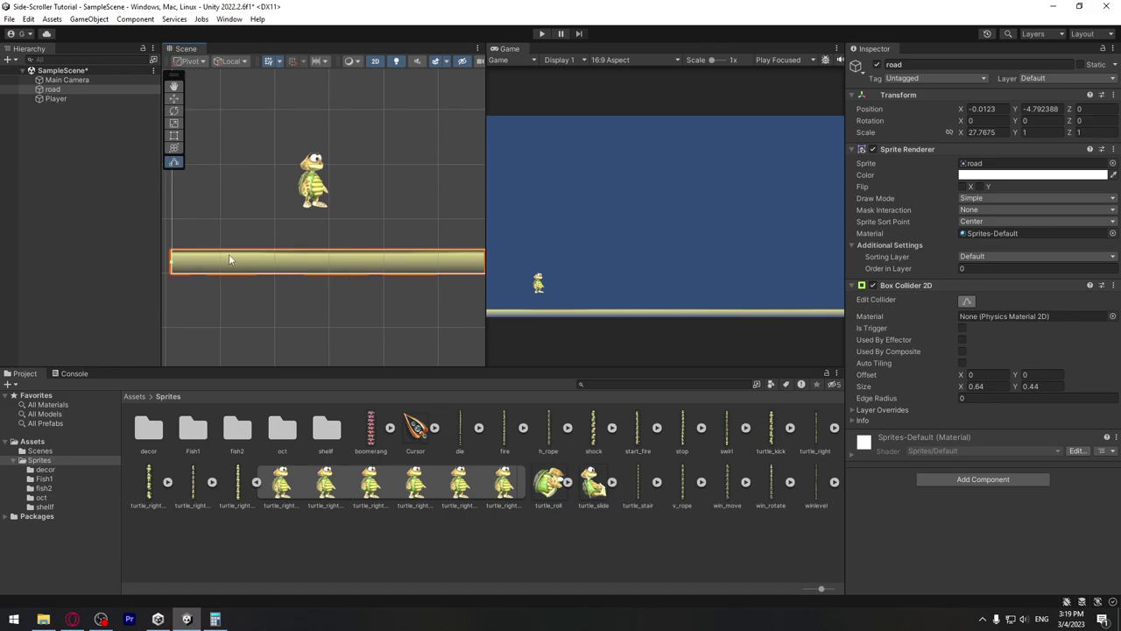
middle_drag(336, 260, 345, 268)
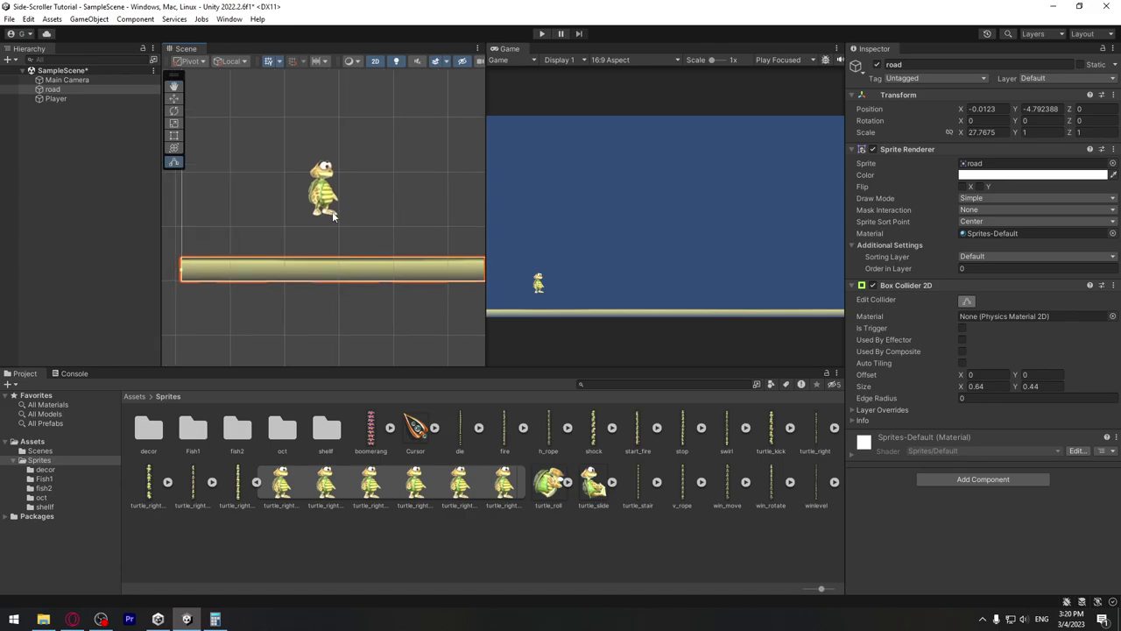
click(77, 98)
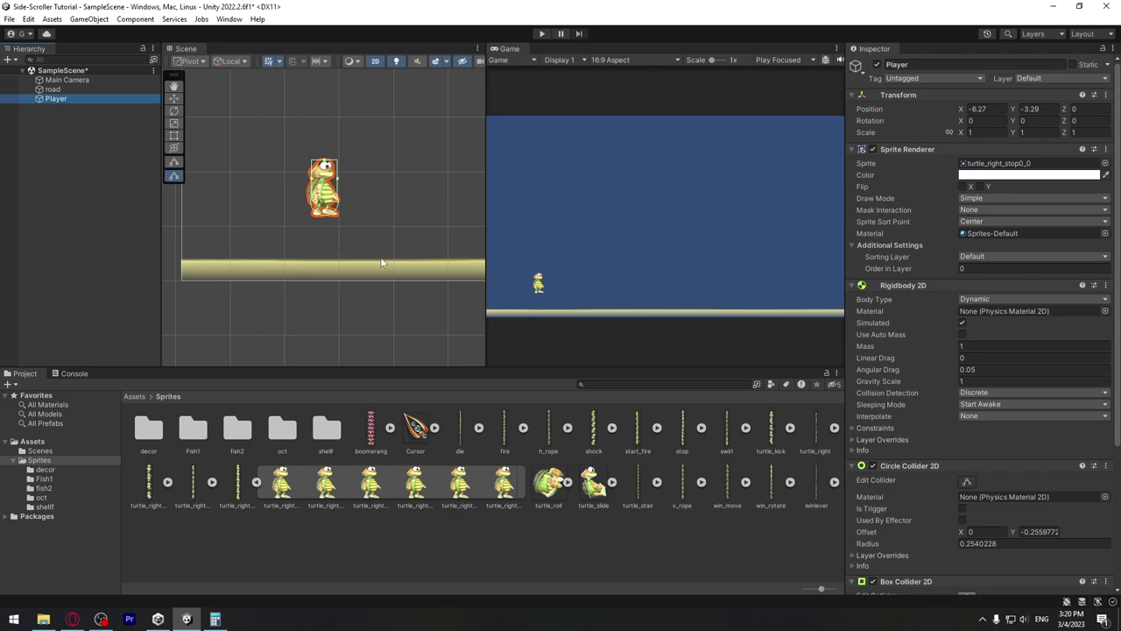
Test-run the colliders, then reset the Player's Z rotation to 0 and freeze Rotation Z in Rigidbody 2D.
click(541, 33)
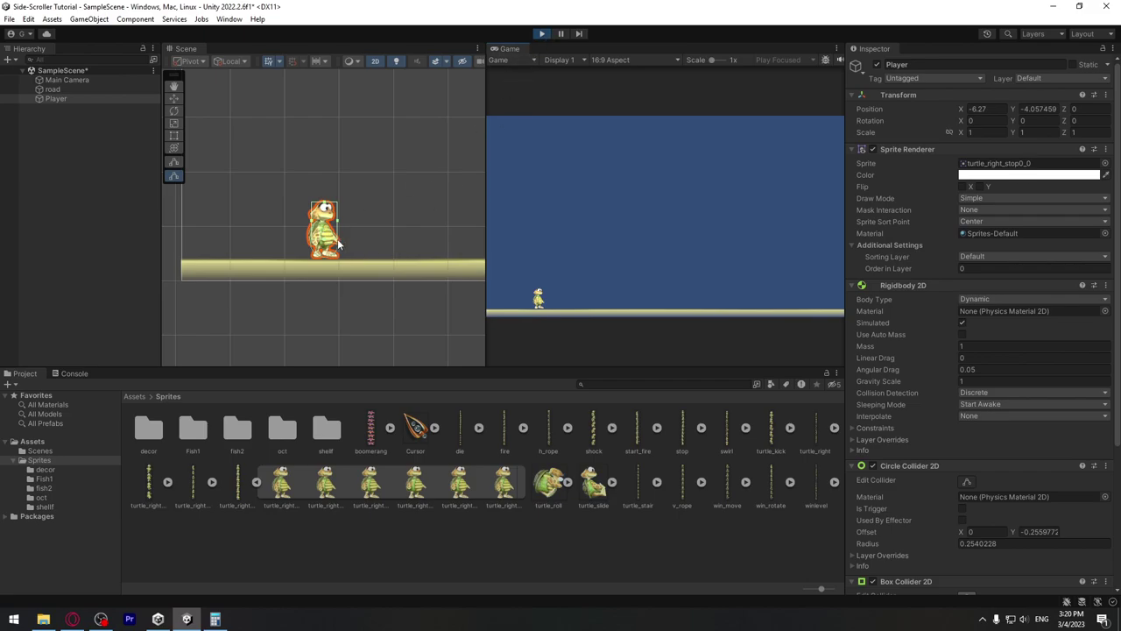
click(541, 33)
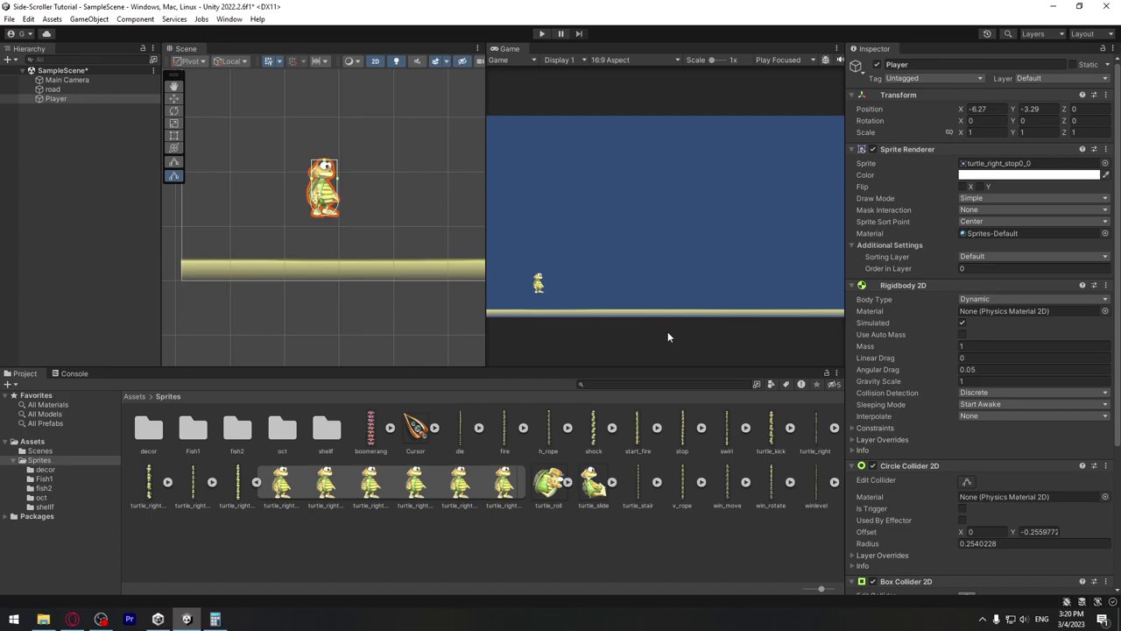
click(852, 428)
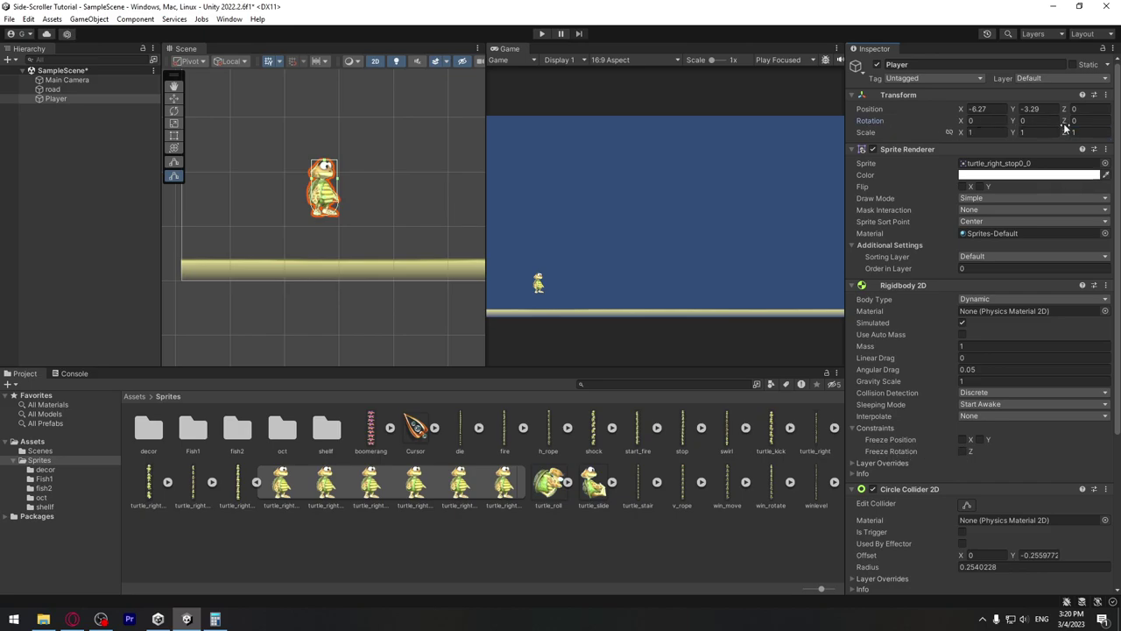
mouse_move(1065, 128)
mouse_down()
mouse_move(247, 129)
mouse_move(318, 150)
mouse_up()
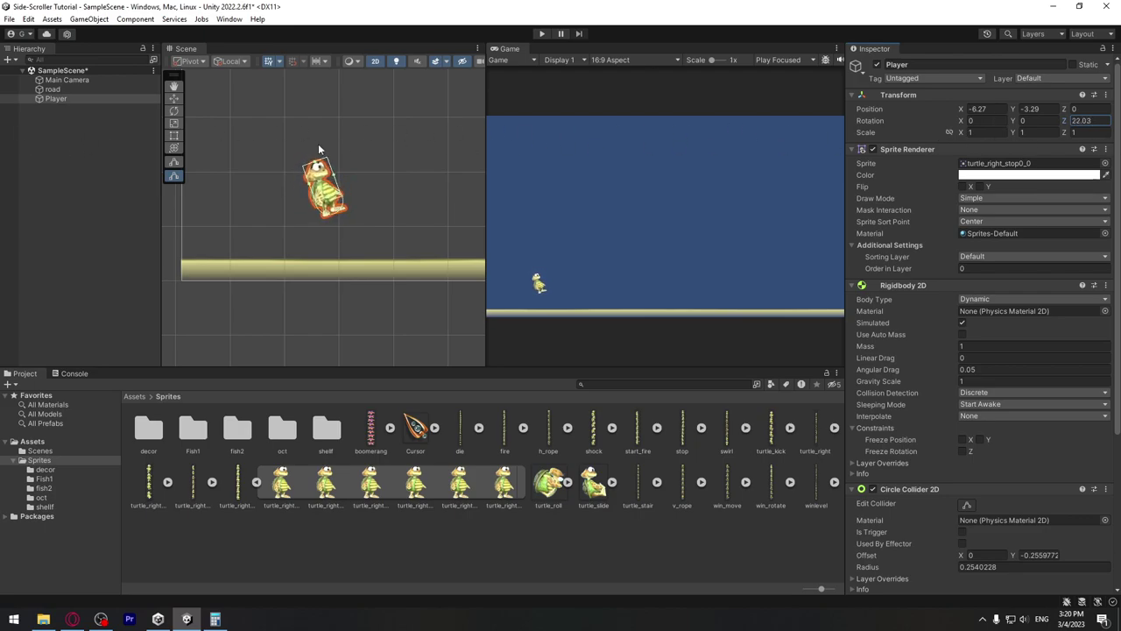
drag(319, 149, 1063, 138)
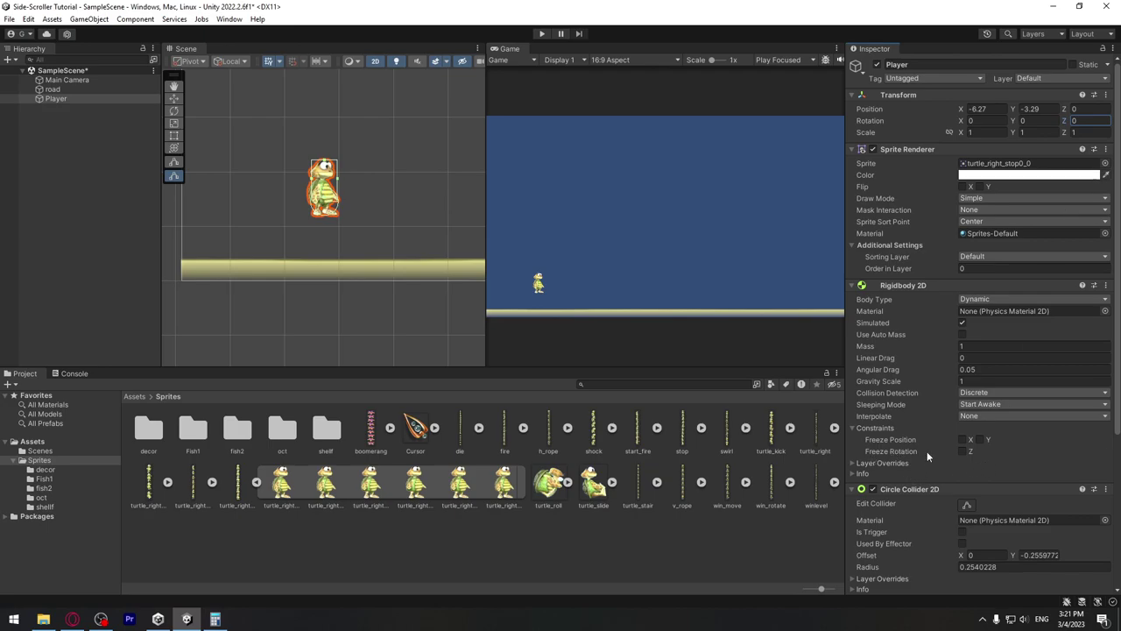
click(963, 451)
Dock the Animation window next to the Game view and select the Player to animate.
click(282, 493)
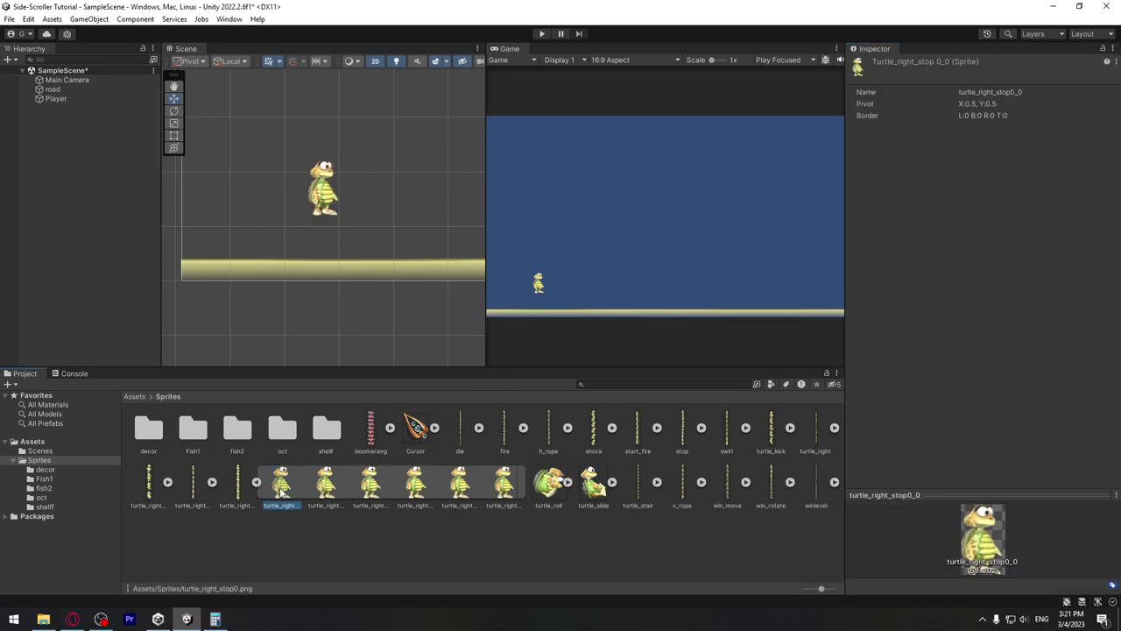
shift+click(497, 492)
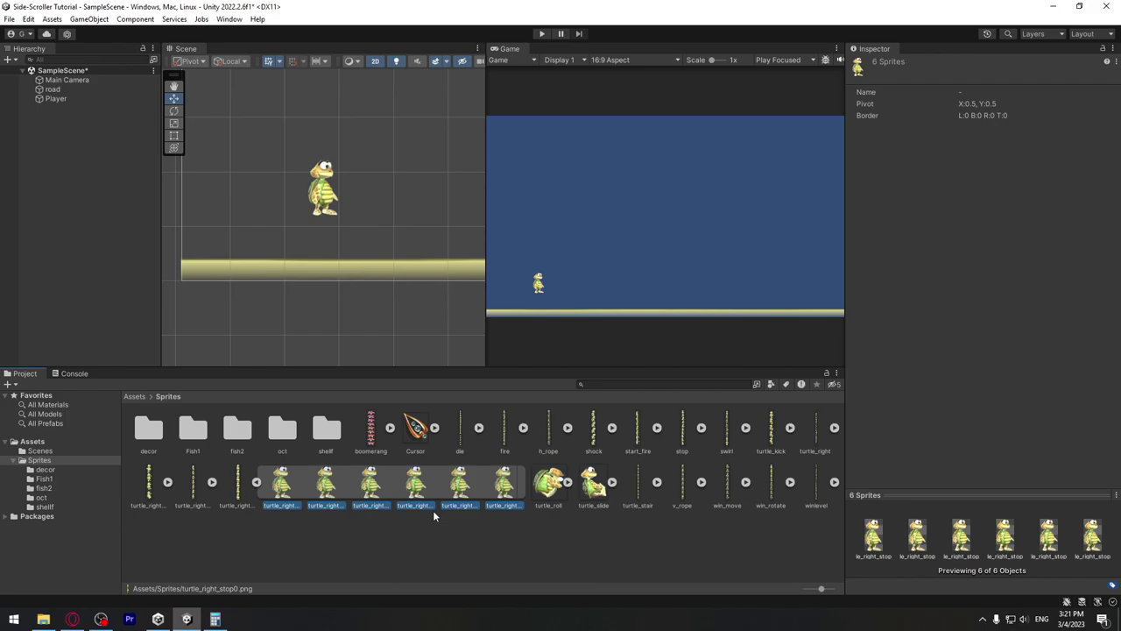
click(228, 20)
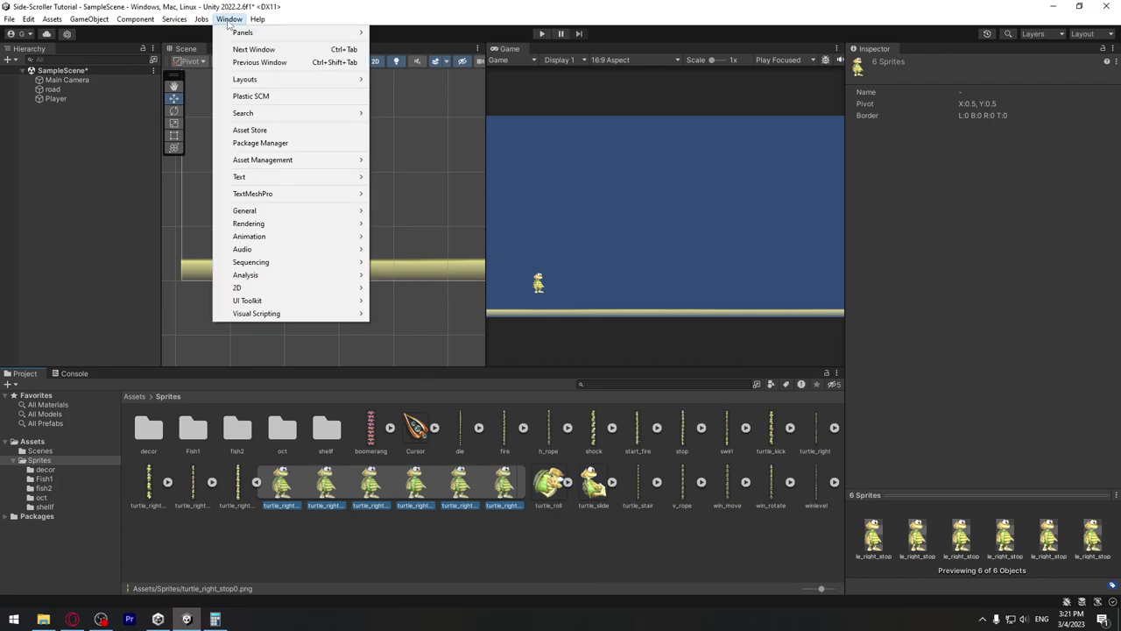
mouse_move(289, 236)
click(401, 238)
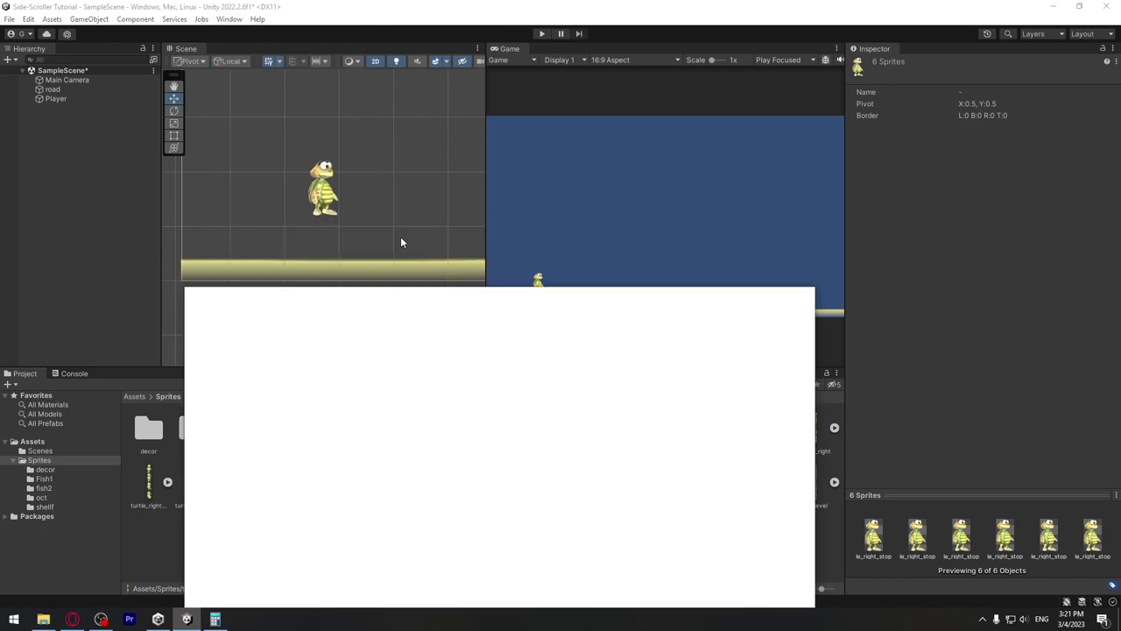
drag(224, 289, 544, 51)
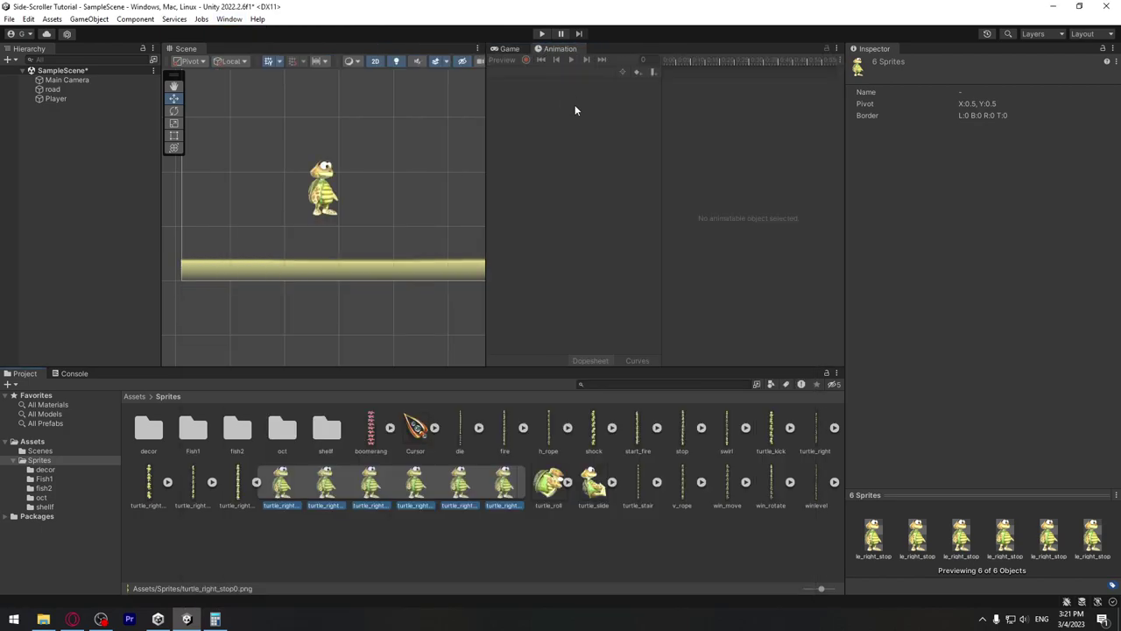
click(360, 482)
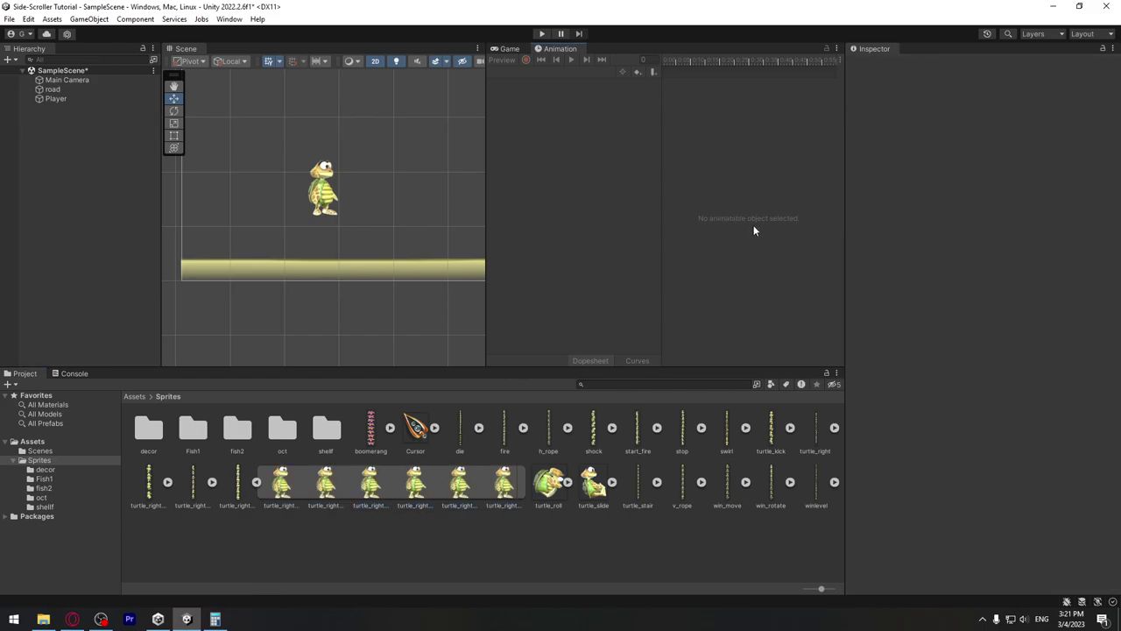
click(52, 99)
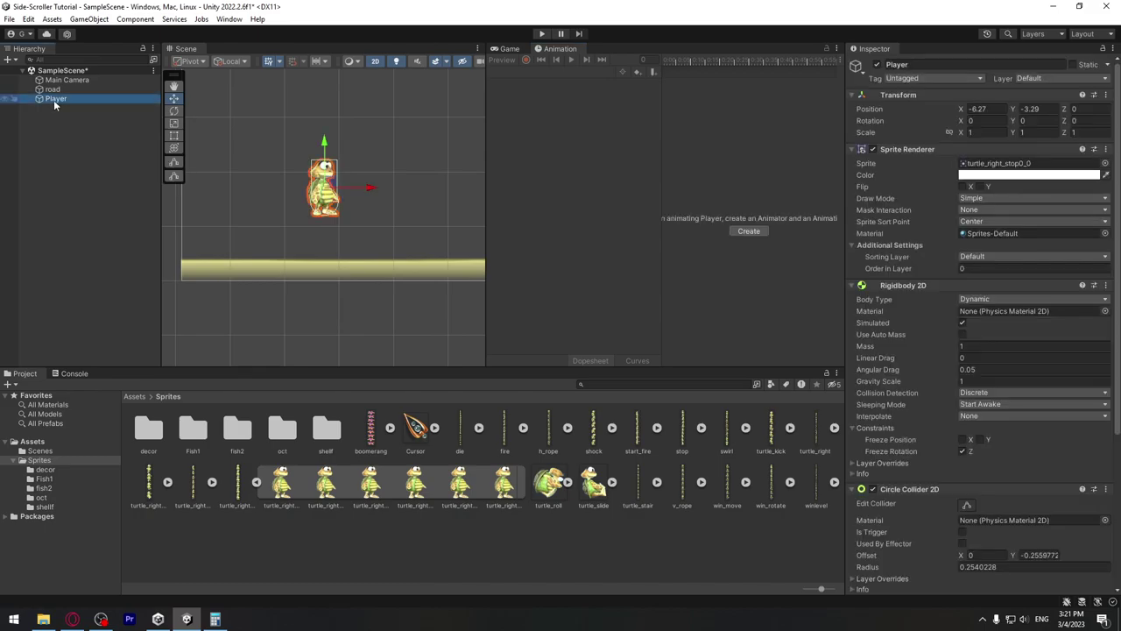
Start a new animation clip and create an Animation folder under Assets in the save dialog.
click(748, 231)
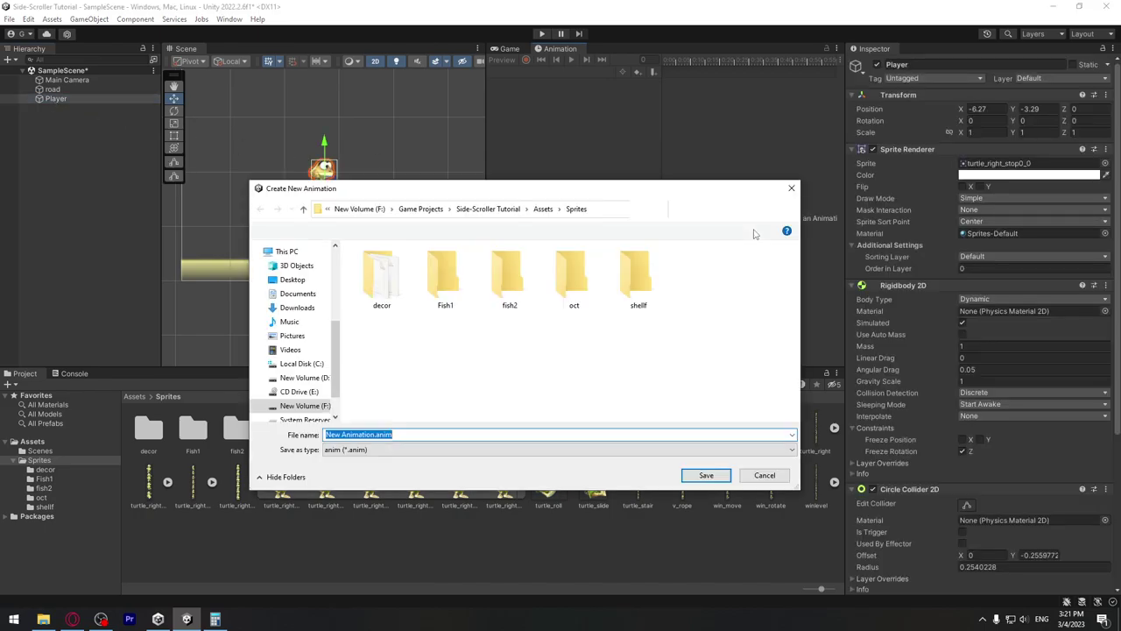
click(543, 209)
drag(403, 188, 488, 185)
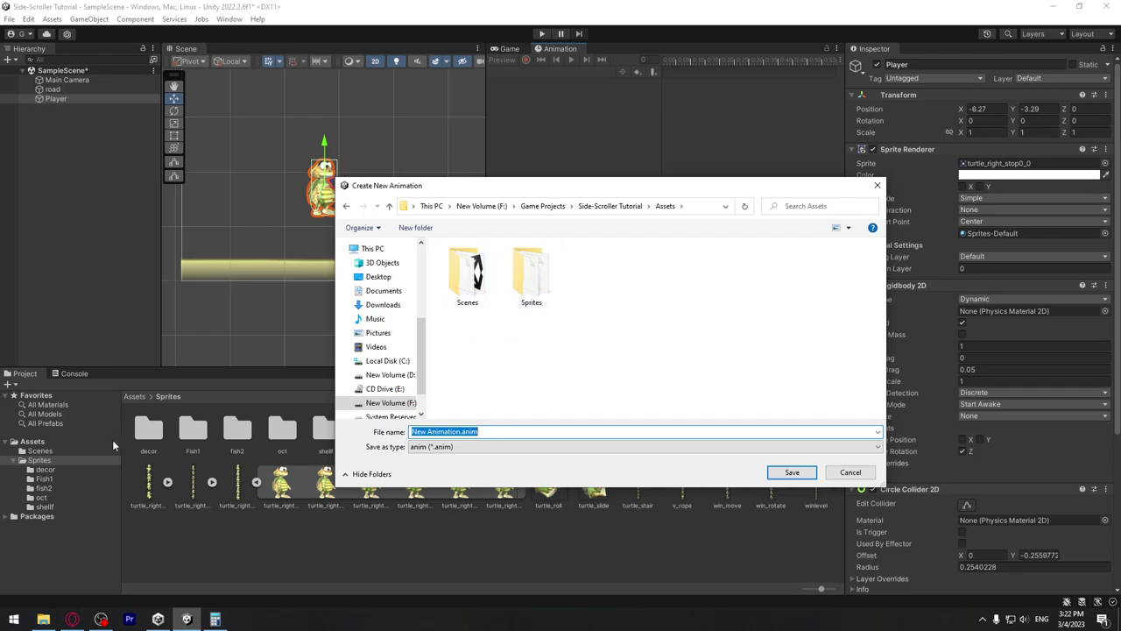
click(606, 308)
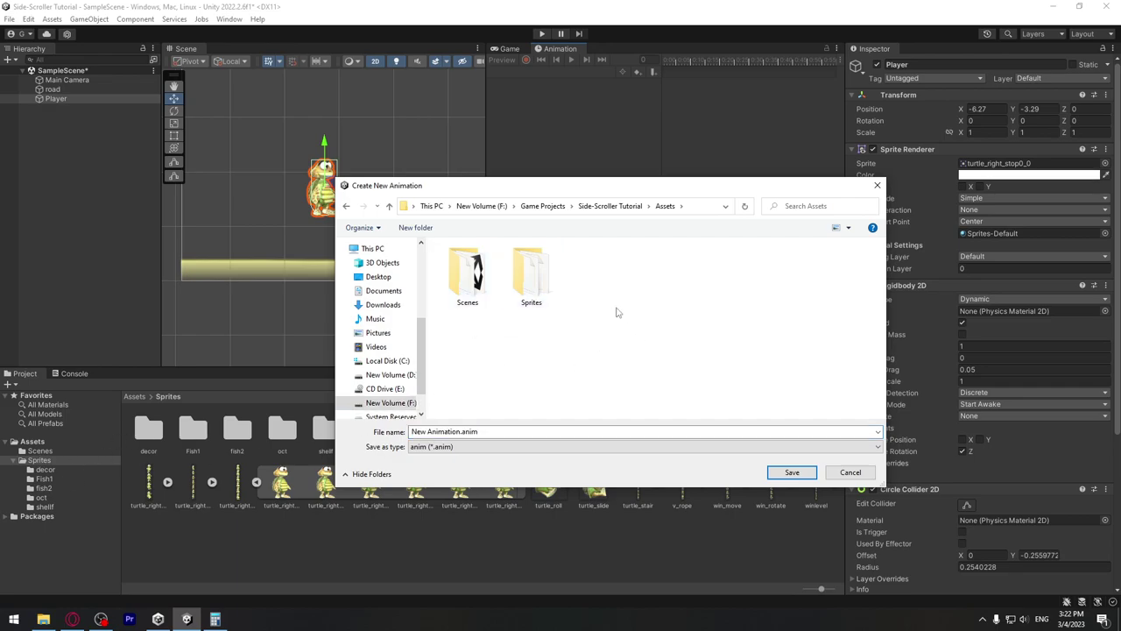
key(ctrl+shift+n)
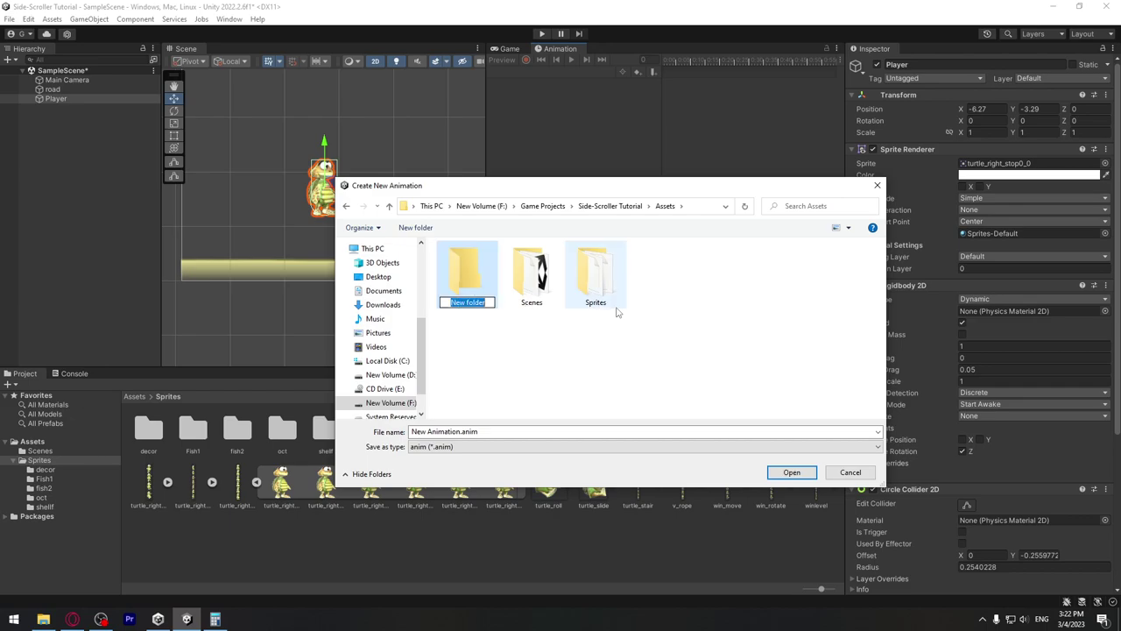
text(Animatyio)
text(Animation)
key(Return)
Save the clip as Idle inside the Animation folder.
double_click(479, 289)
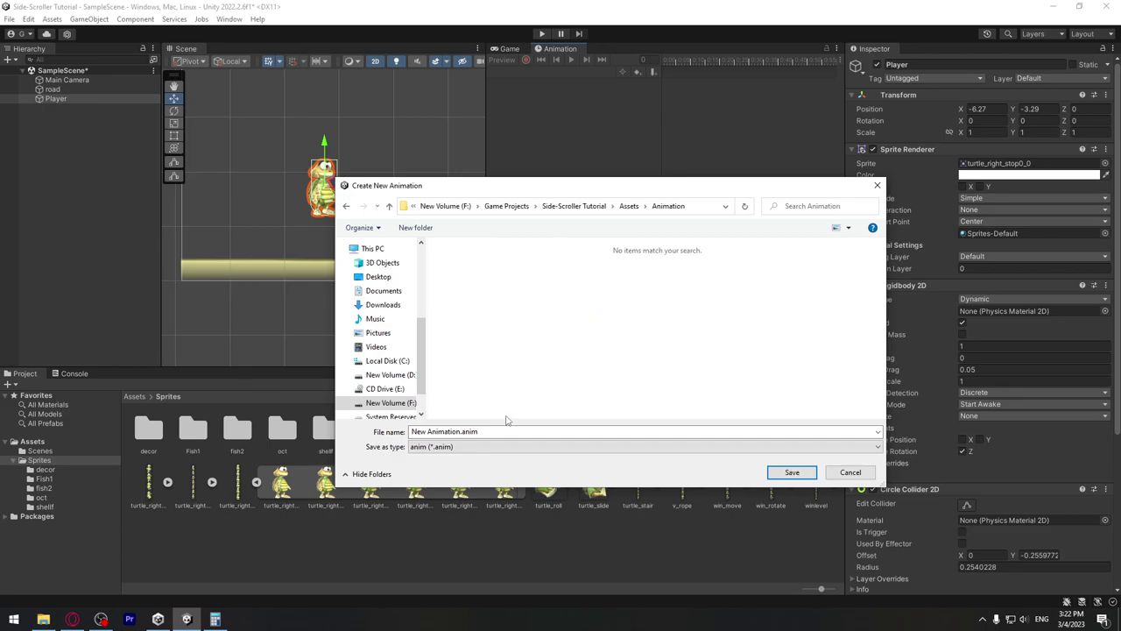
click(510, 432)
text(Idle)
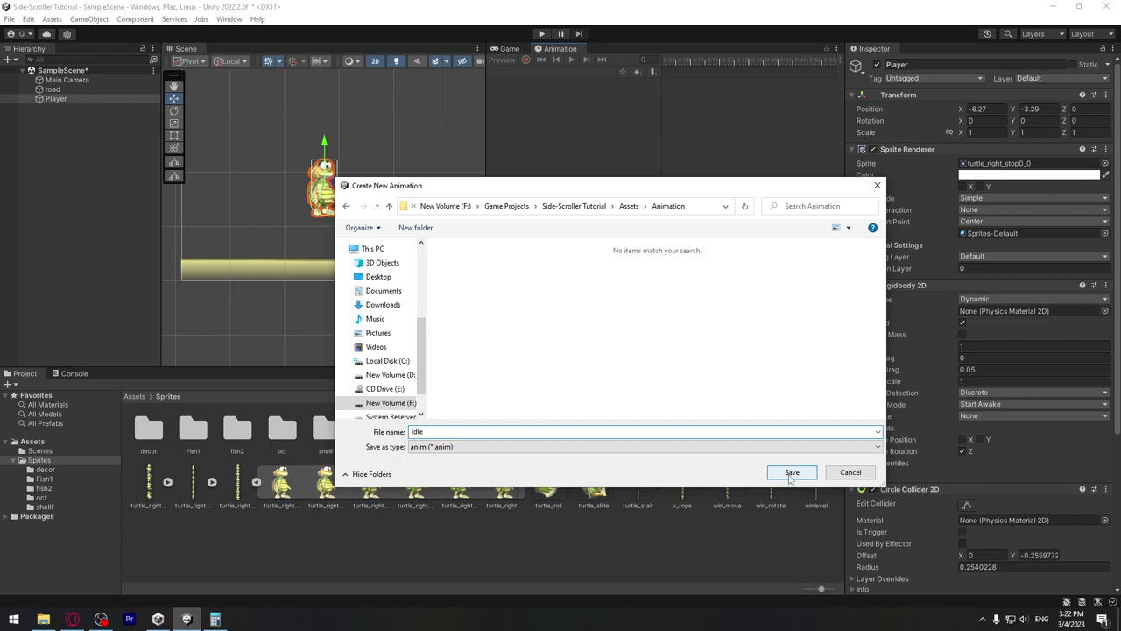
click(791, 473)
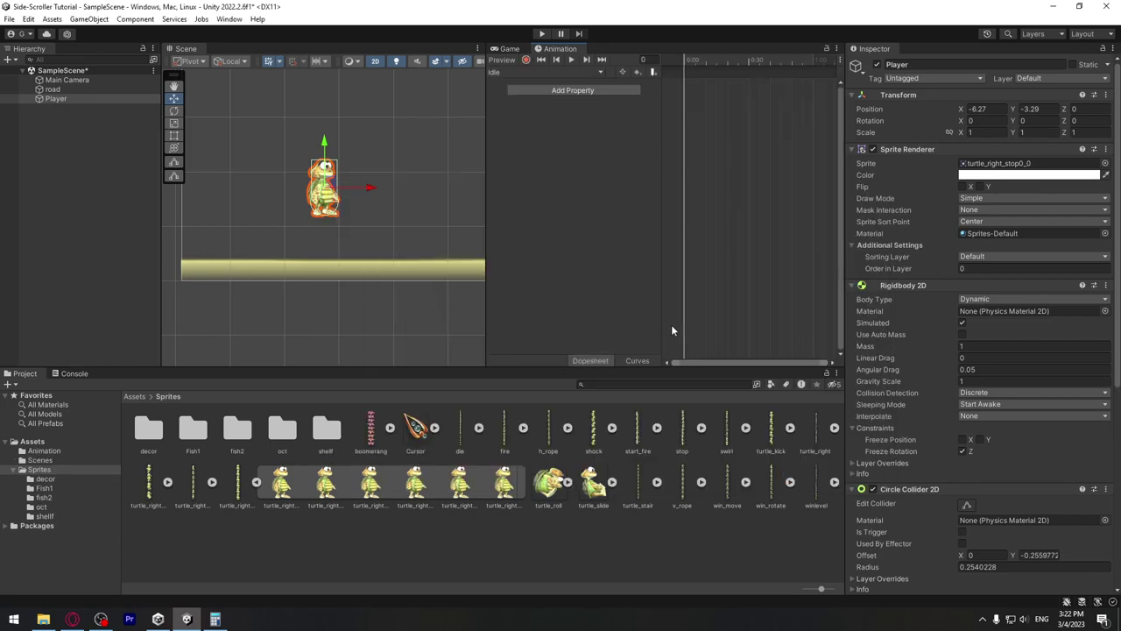
Add the six turtle_right_stop sprites as Idle keyframes and test-run the animation.
click(281, 493)
key(shift+Right)
key(shift+Right)
key(shift+Right)
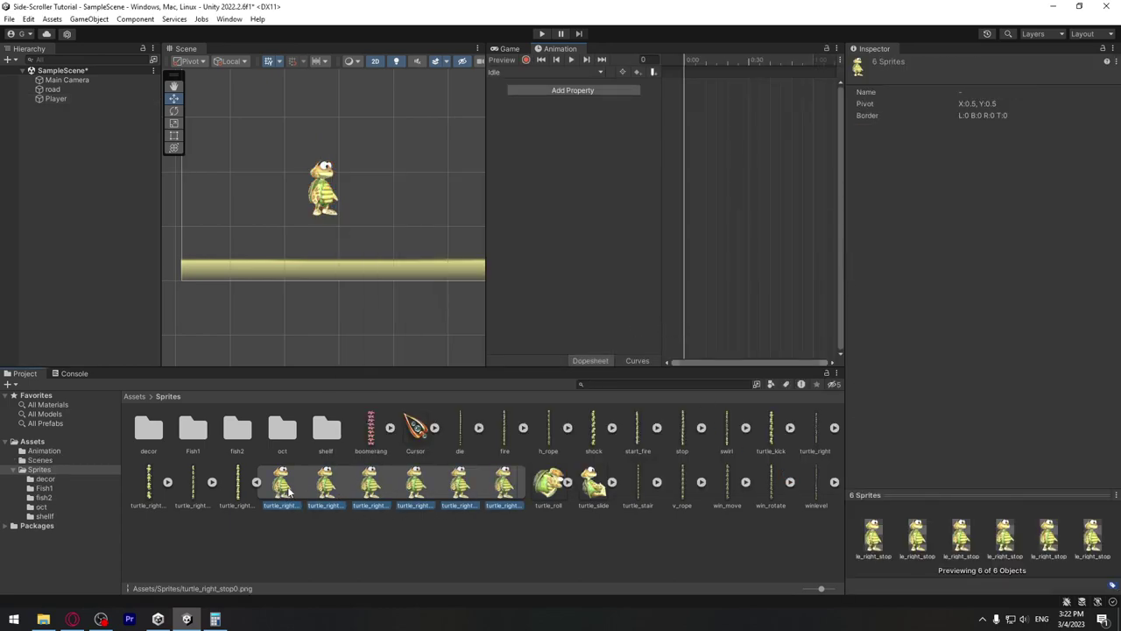
mouse_move(571, 335)
mouse_down()
mouse_move(711, 81)
mouse_move(708, 91)
mouse_up()
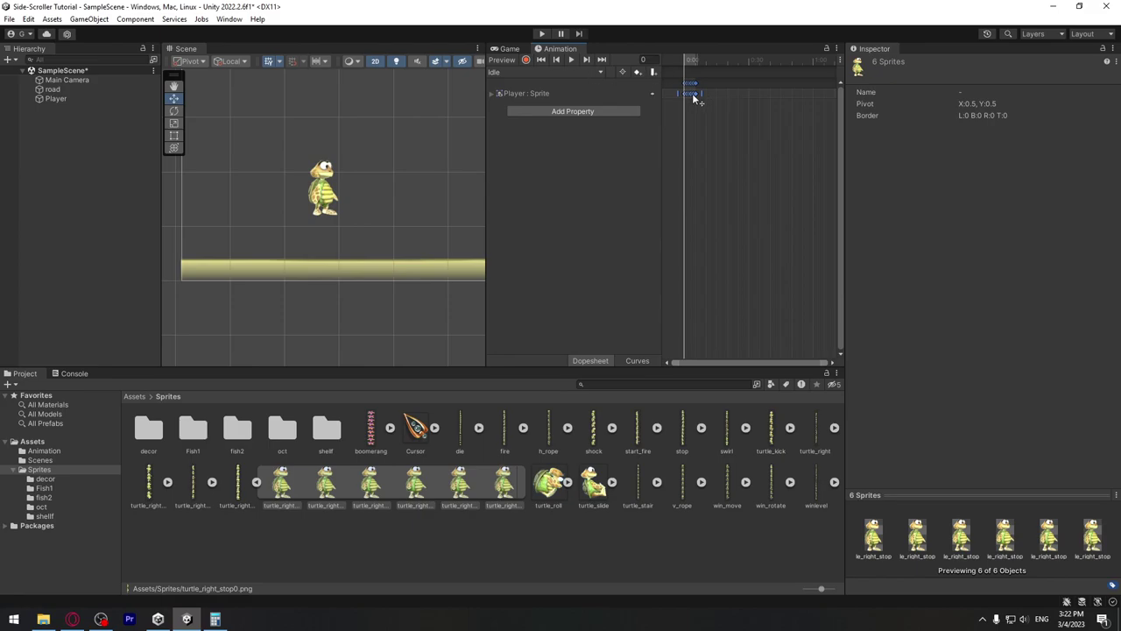
click(544, 32)
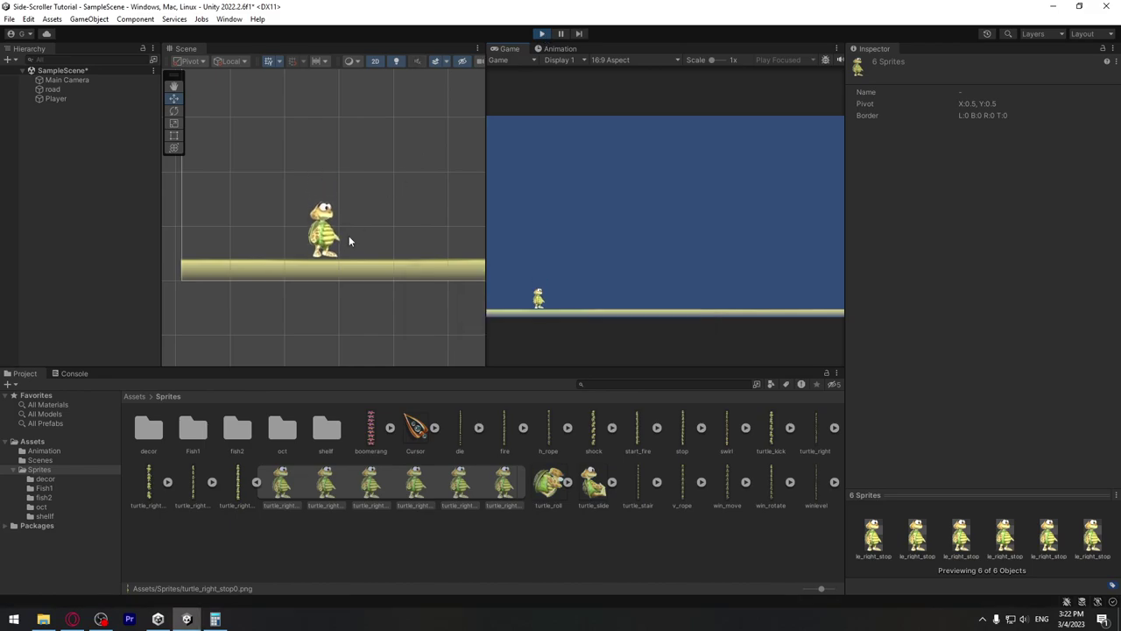
click(541, 34)
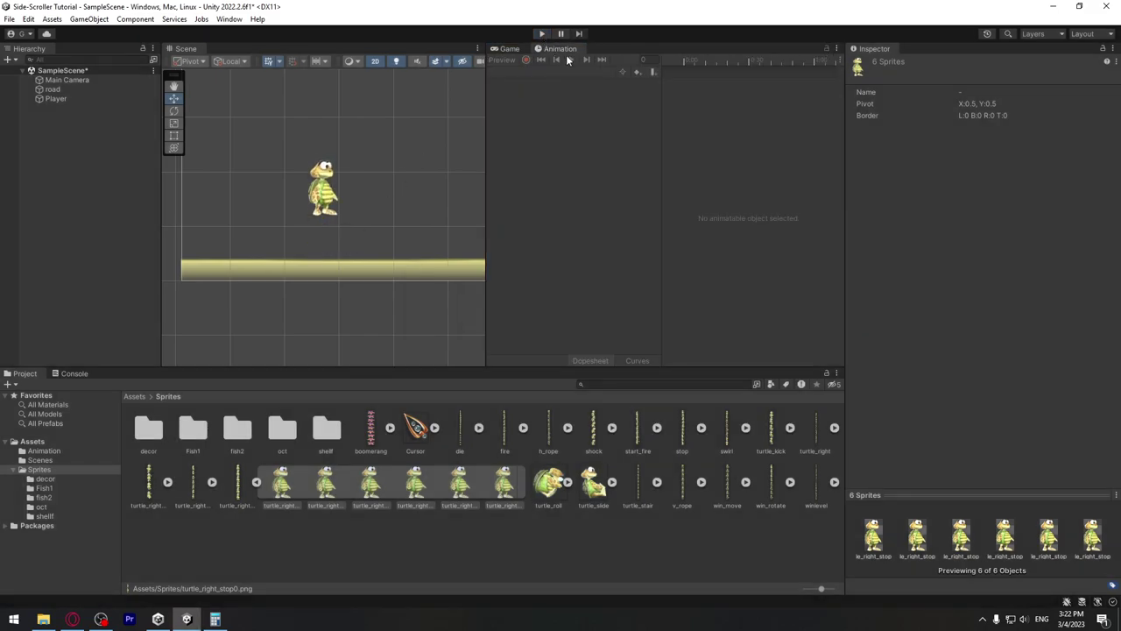
Stretch the Idle keyframes out to about 0:30 and run the scene again.
click(61, 98)
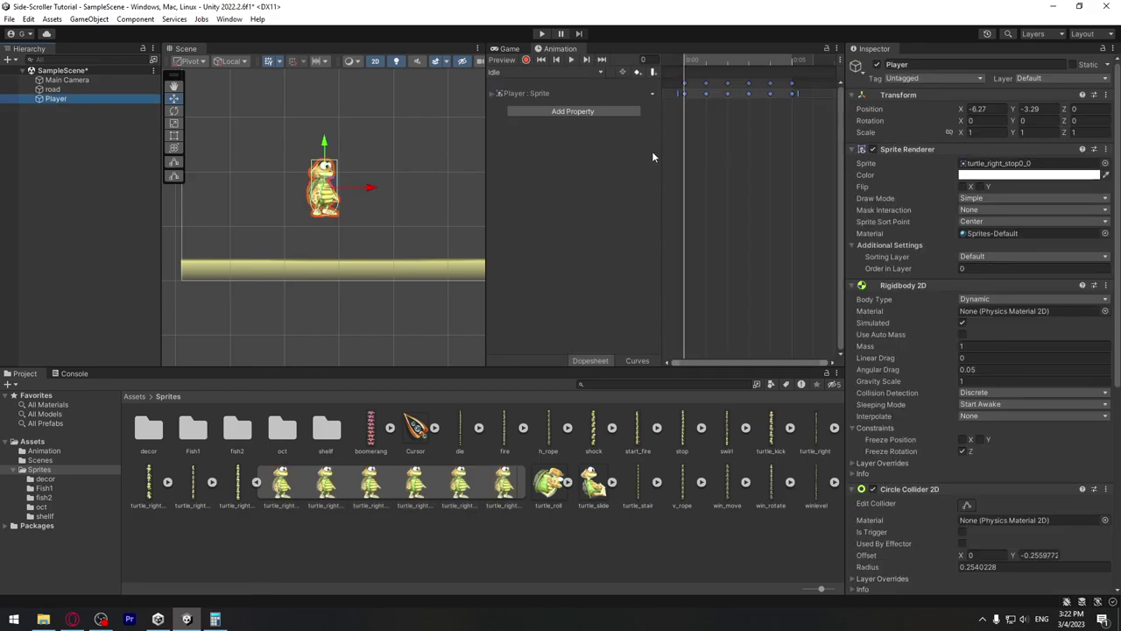
scroll(767, 135, down, 1)
scroll(754, 122, down, 2)
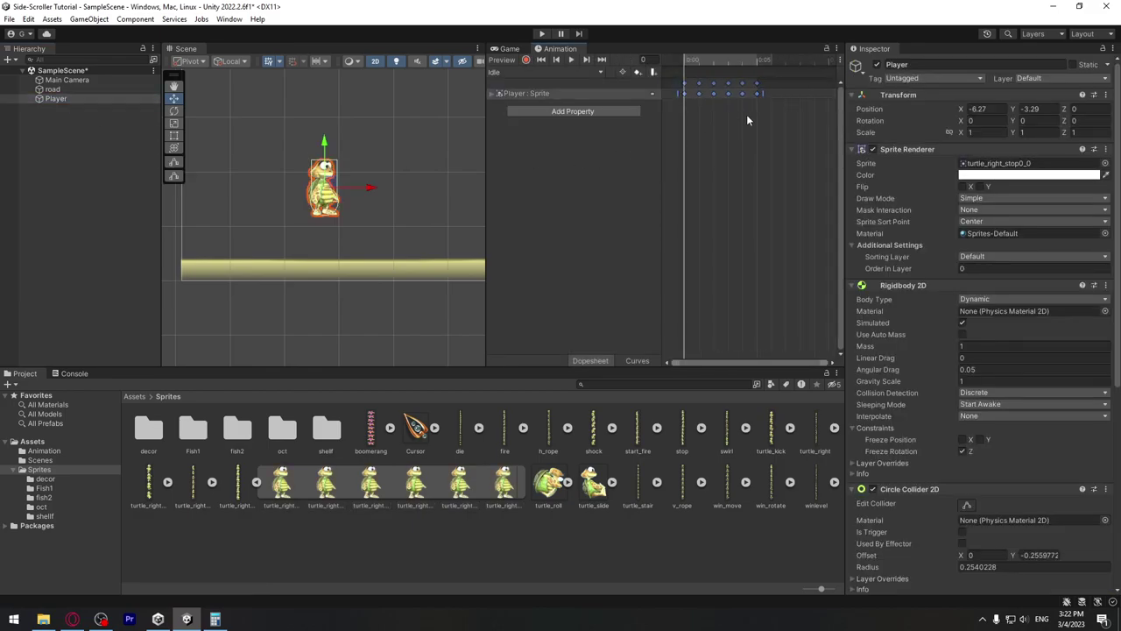
drag(800, 153, 579, 51)
scroll(750, 99, down, 3)
drag(736, 94, 762, 93)
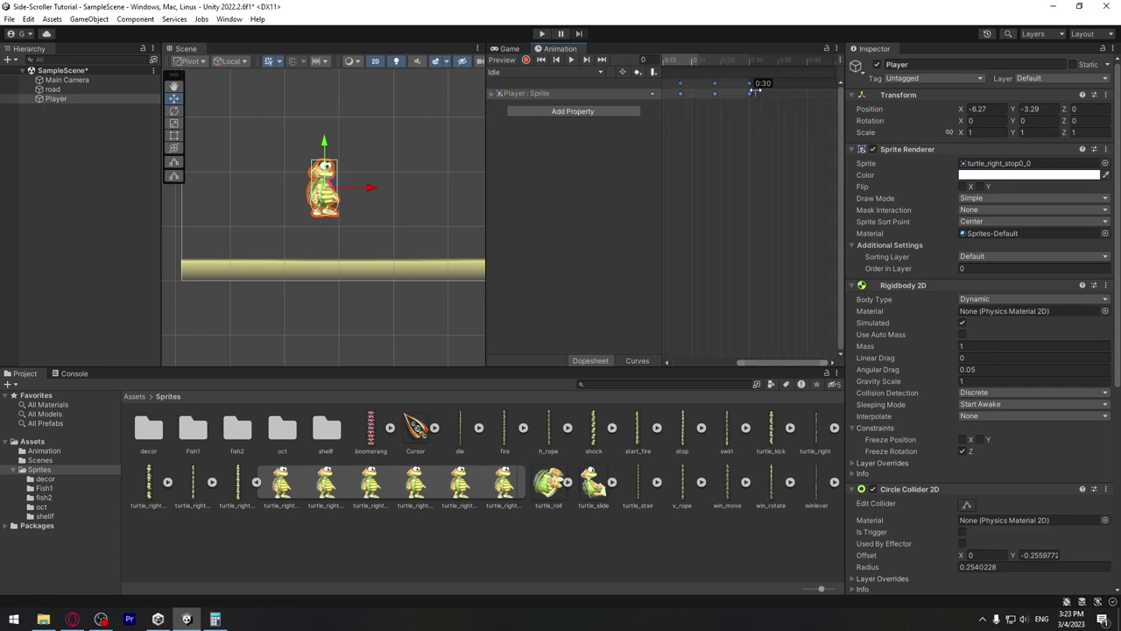
click(542, 33)
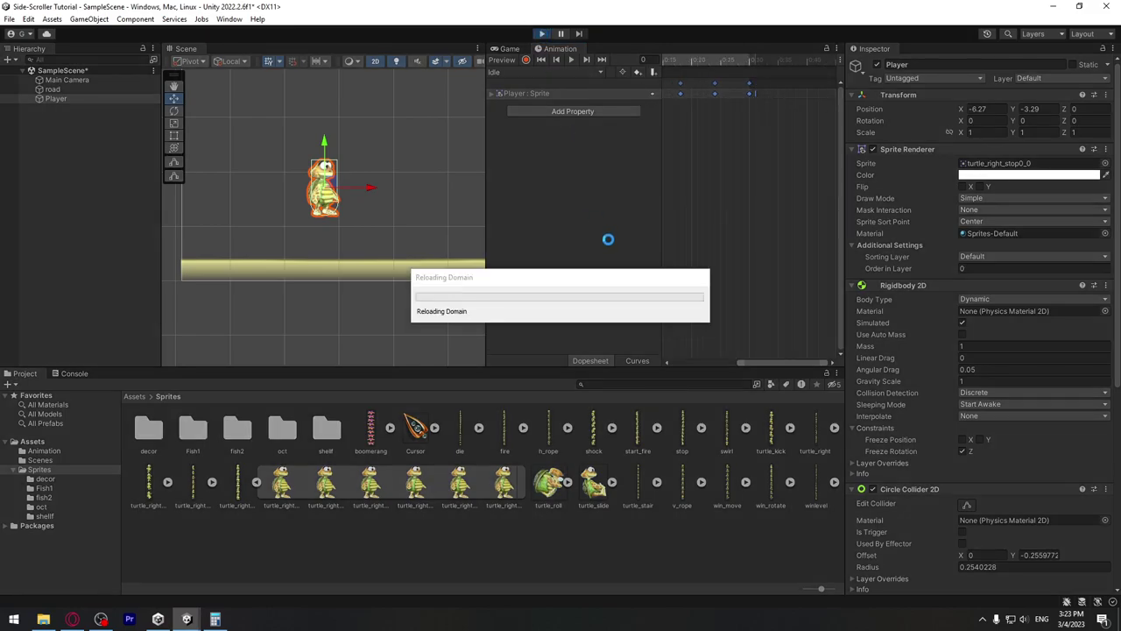